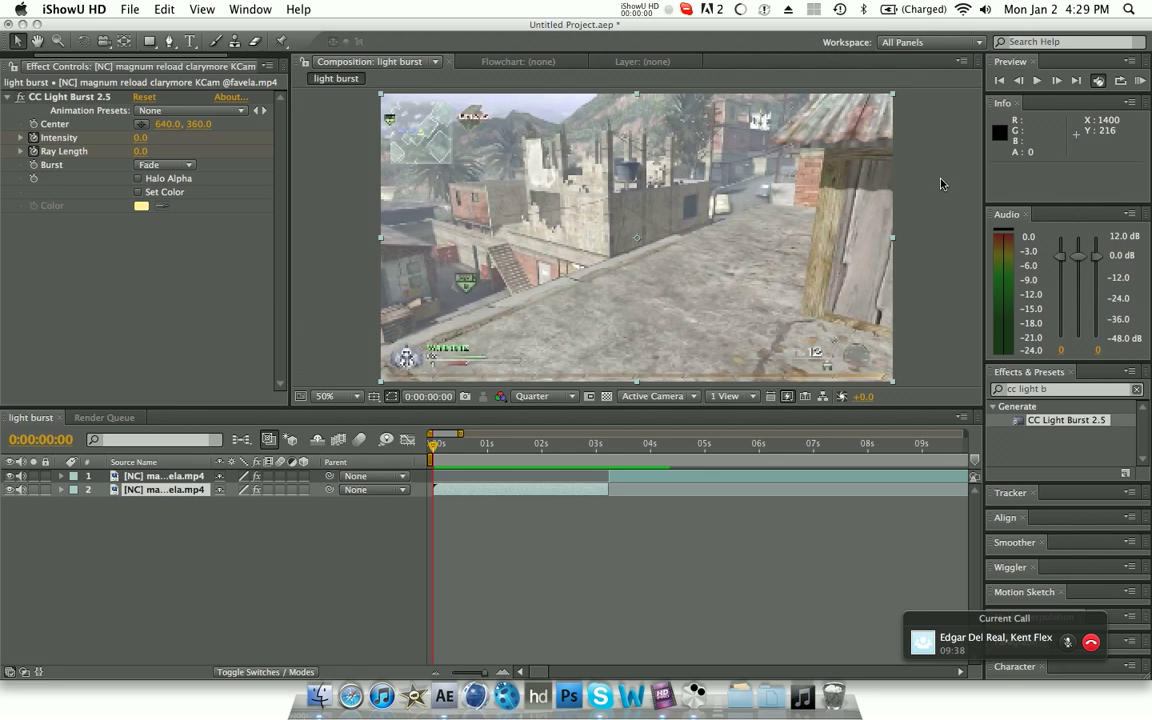
Step: Preview the light burst comp, then replay it from 0:00:02:18
{"action": "left_click", "coordinate": [940, 183]}
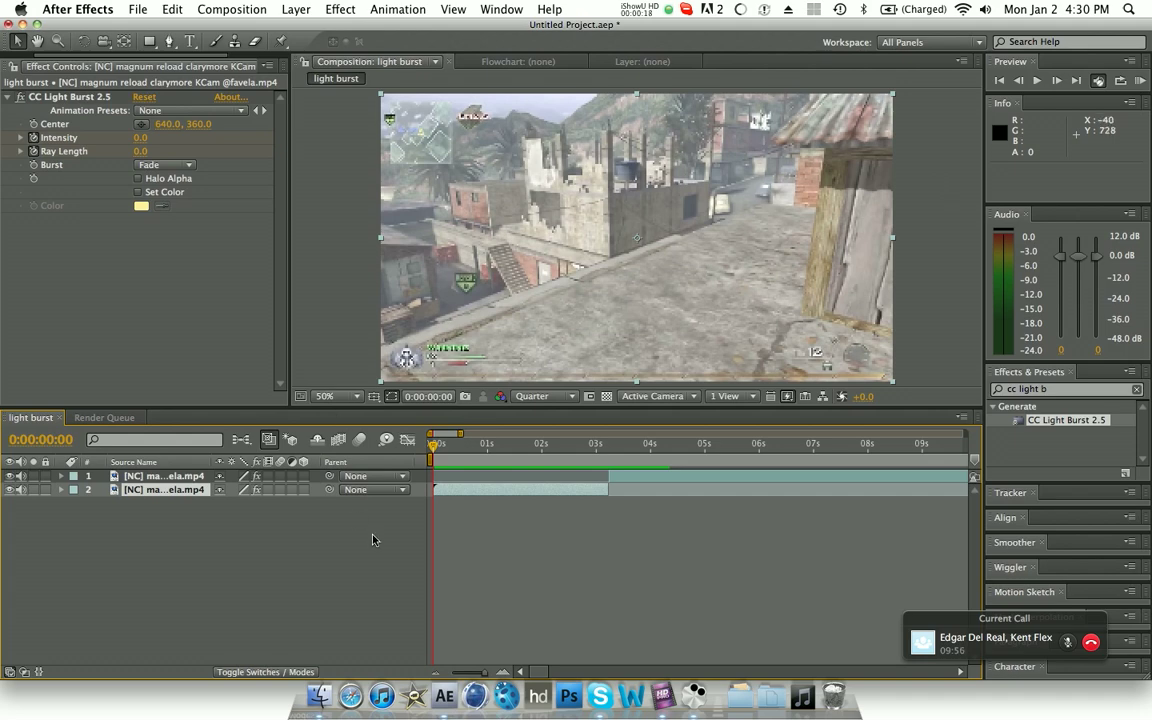
{"action": "key", "text": "space"}
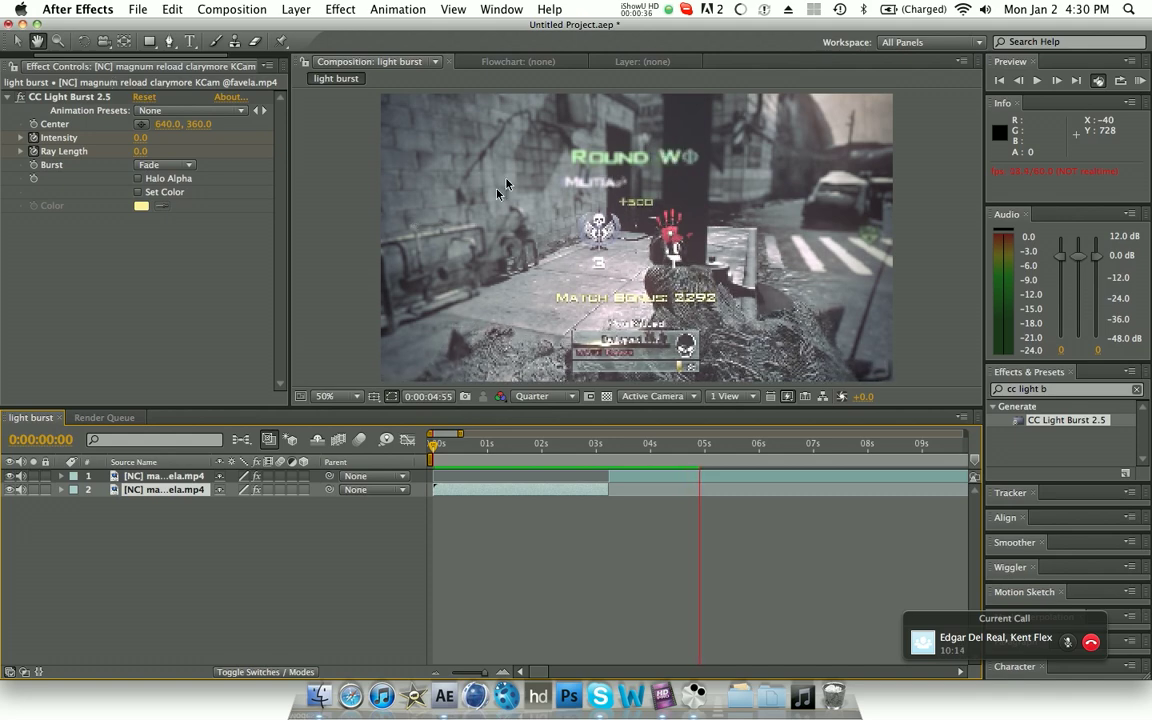
{"action": "left_click", "coordinate": [558, 446]}
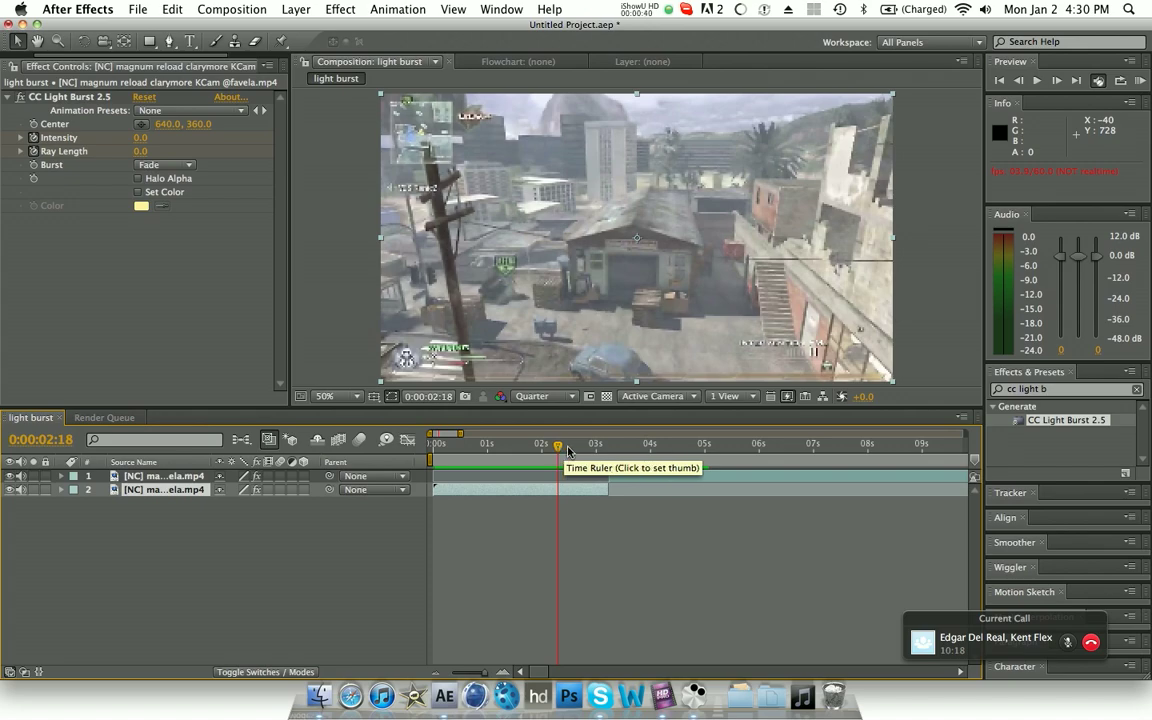
{"action": "key", "text": "space"}
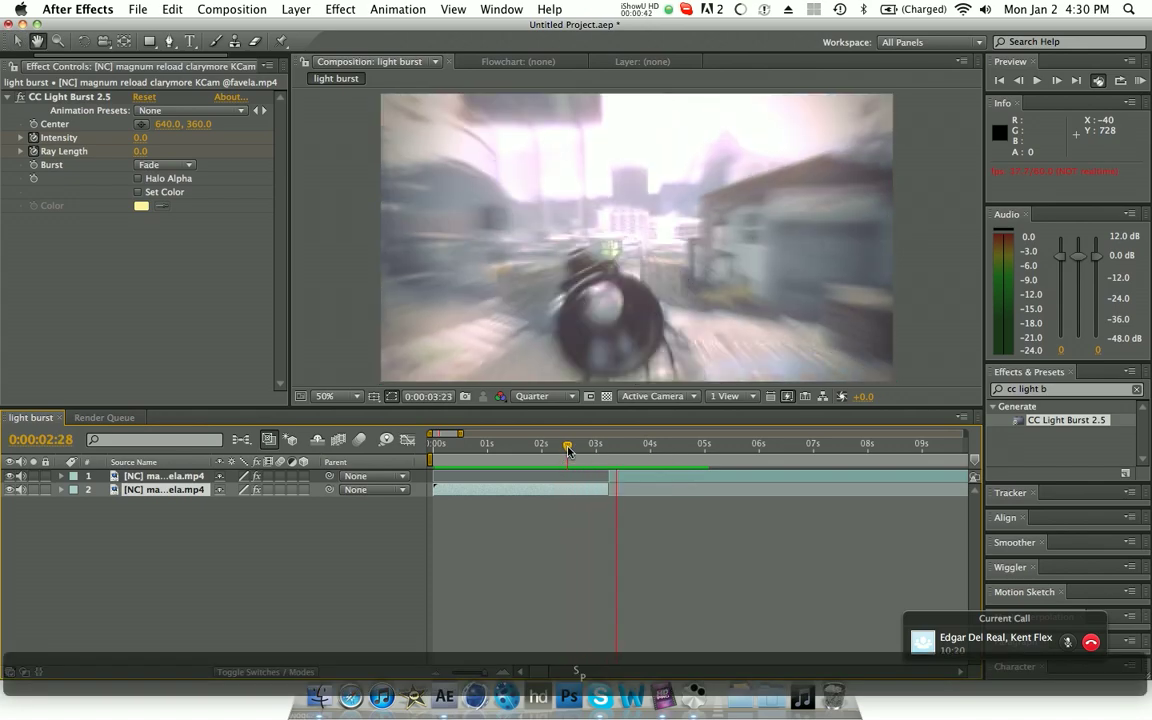
Step: Delete both gameplay layers, the light burst comp and the gameplay footage from the project
{"action": "key", "text": "BackSpace"}
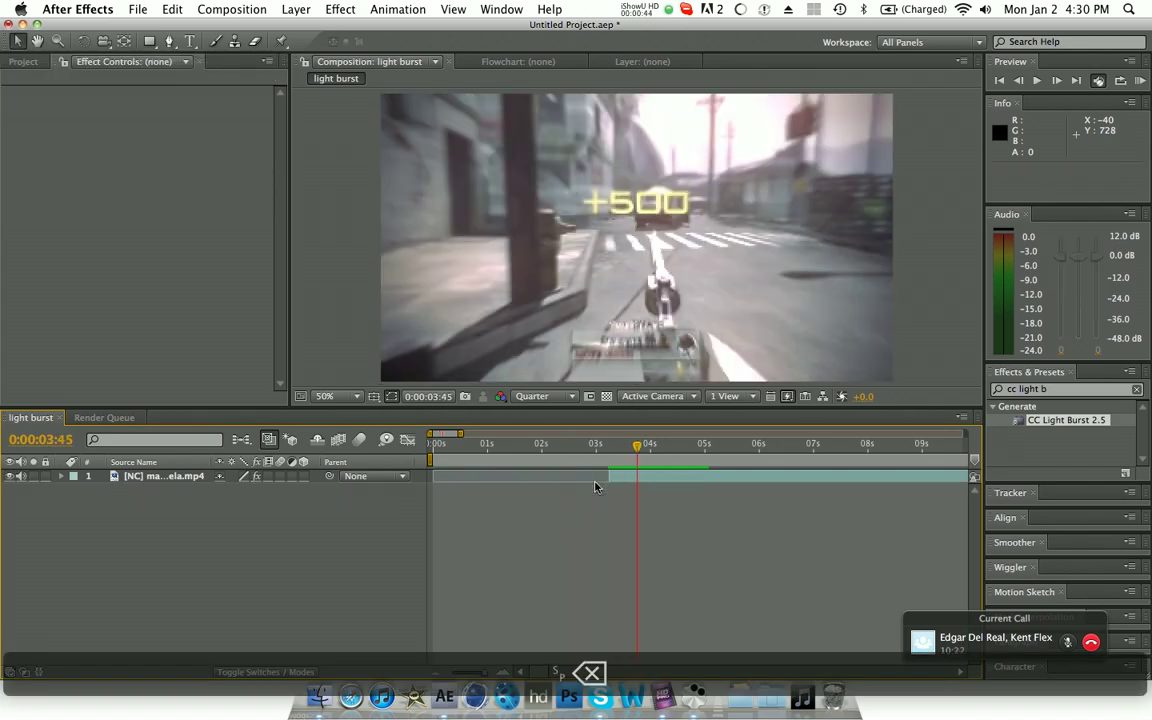
{"action": "left_click", "coordinate": [638, 477]}
{"action": "key", "text": "BackSpace"}
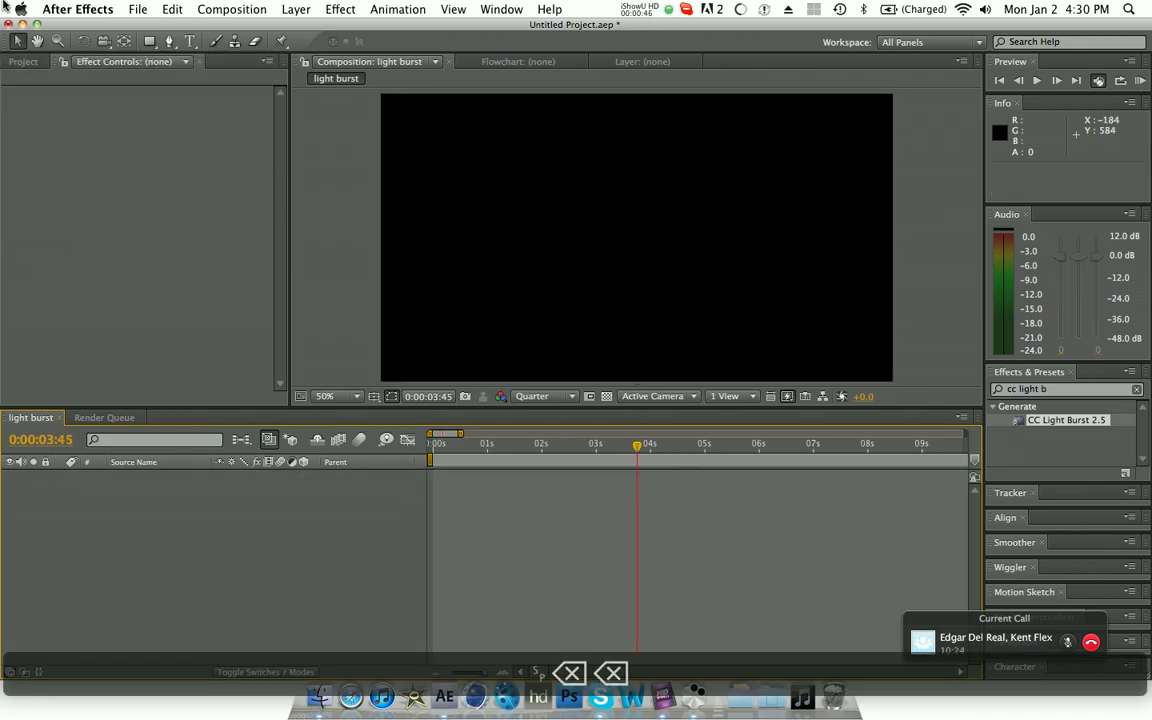
{"action": "left_click", "coordinate": [24, 61]}
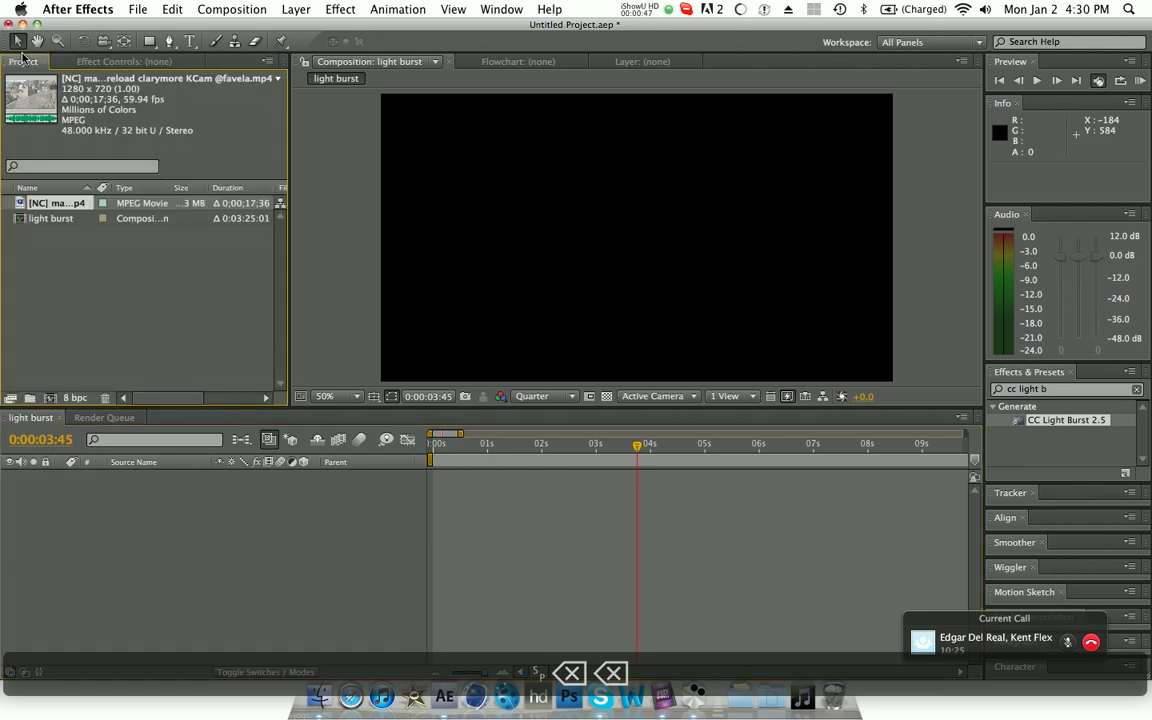
{"action": "left_click", "coordinate": [232, 9]}
{"action": "left_click", "coordinate": [30, 218]}
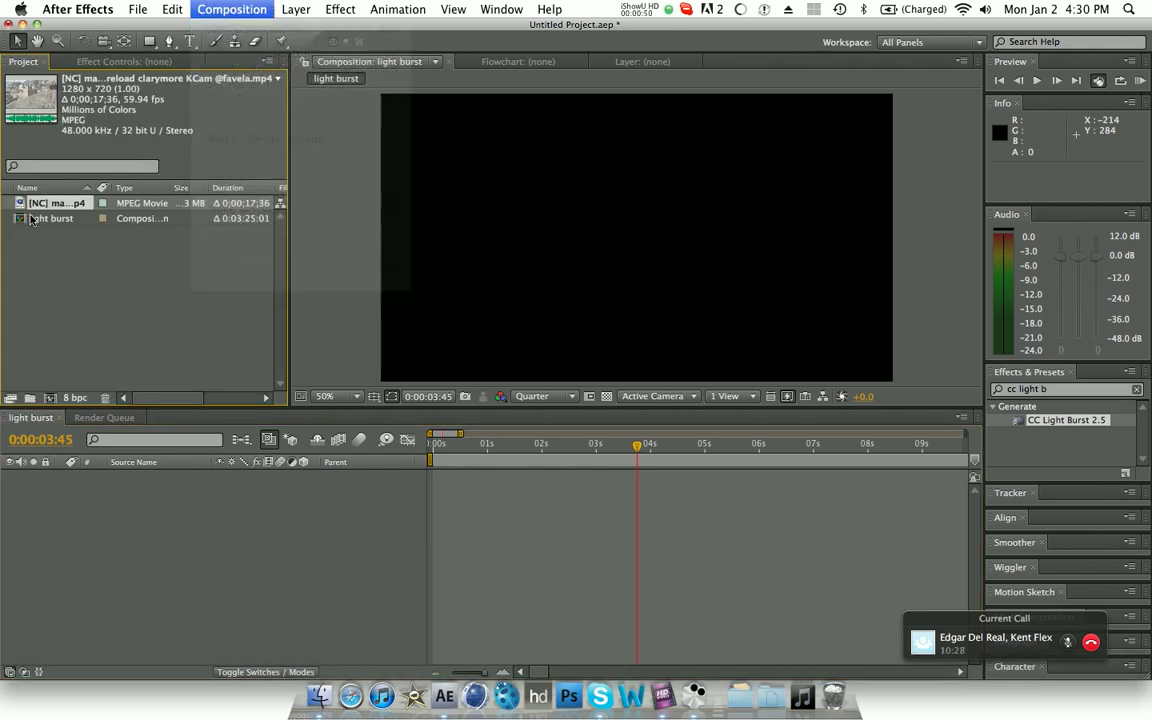
{"action": "left_click", "coordinate": [30, 218]}
{"action": "key", "text": "BackSpace"}
{"action": "left_click", "coordinate": [46, 204]}
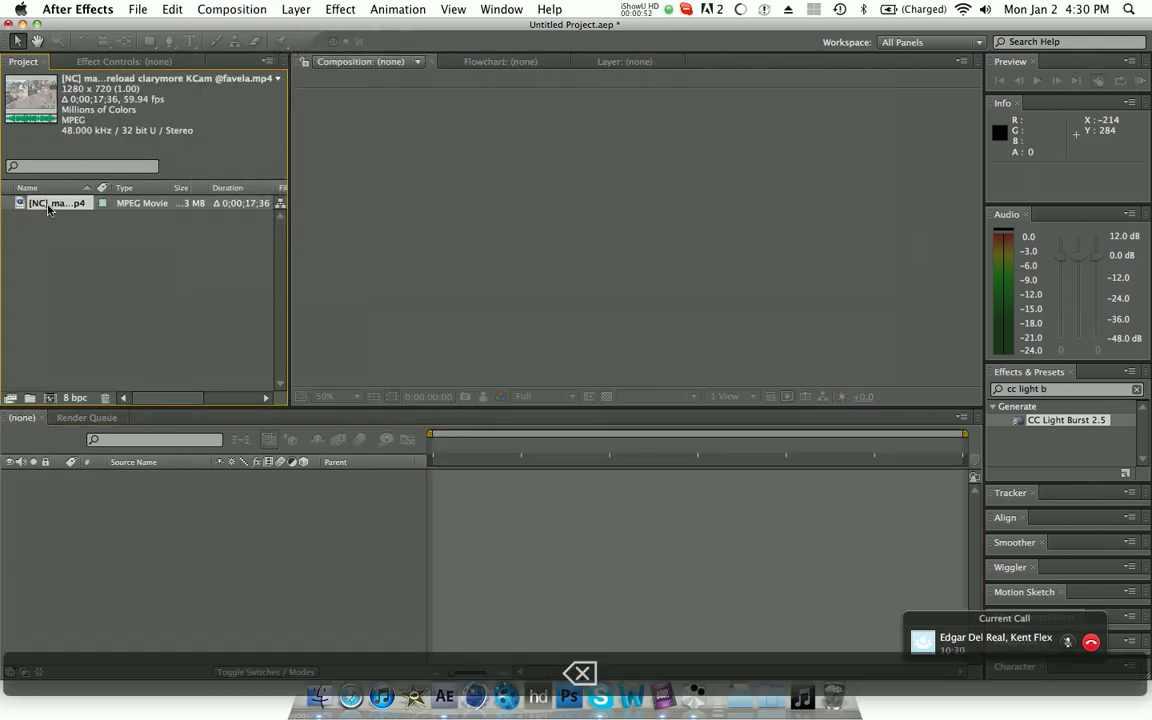
{"action": "key", "text": "BackSpace"}
Step: Create a new 1280×720 composition named 'cc light burst tut'
{"action": "left_click", "coordinate": [231, 9]}
{"action": "left_click", "coordinate": [254, 30]}
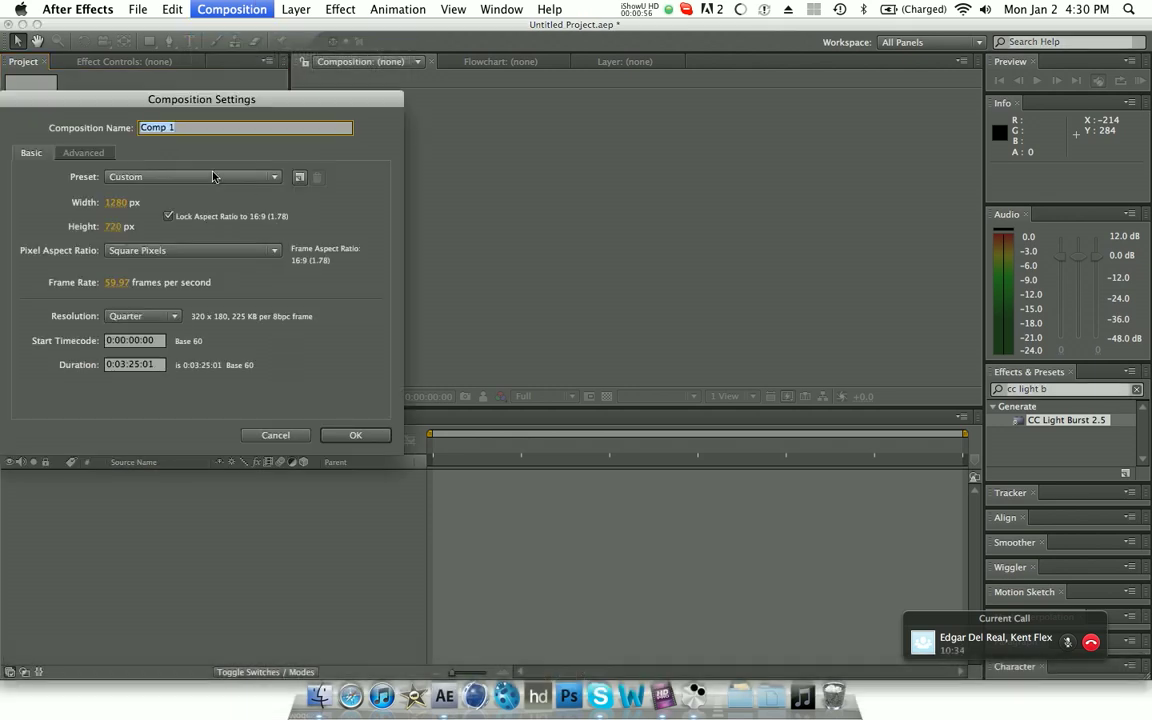
{"action": "type", "text": "c"}
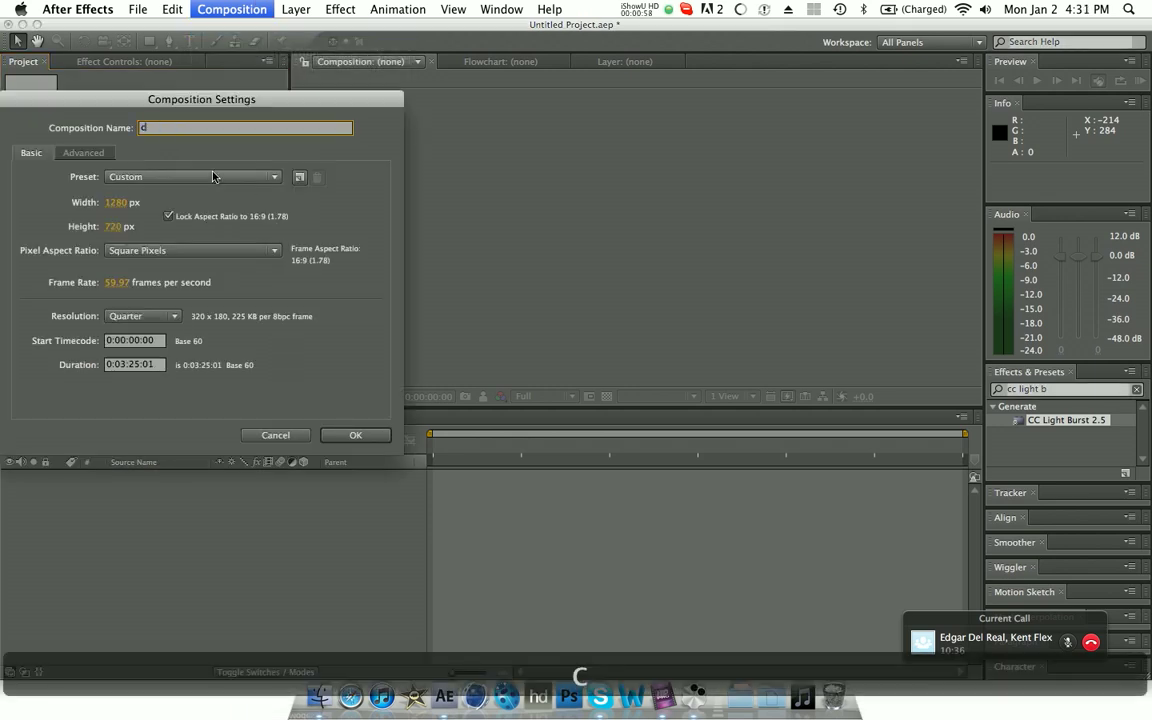
{"action": "type", "text": "c light burst ty"}
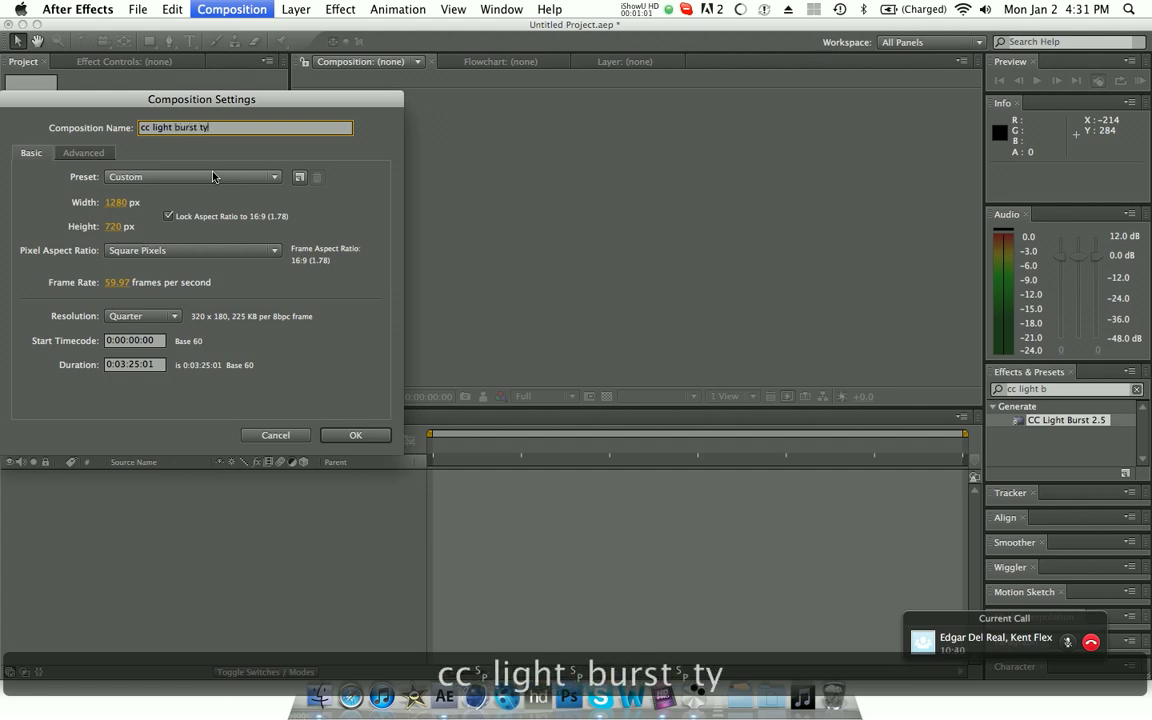
{"action": "key", "text": "BackSpace"}
{"action": "type", "text": "ut"}
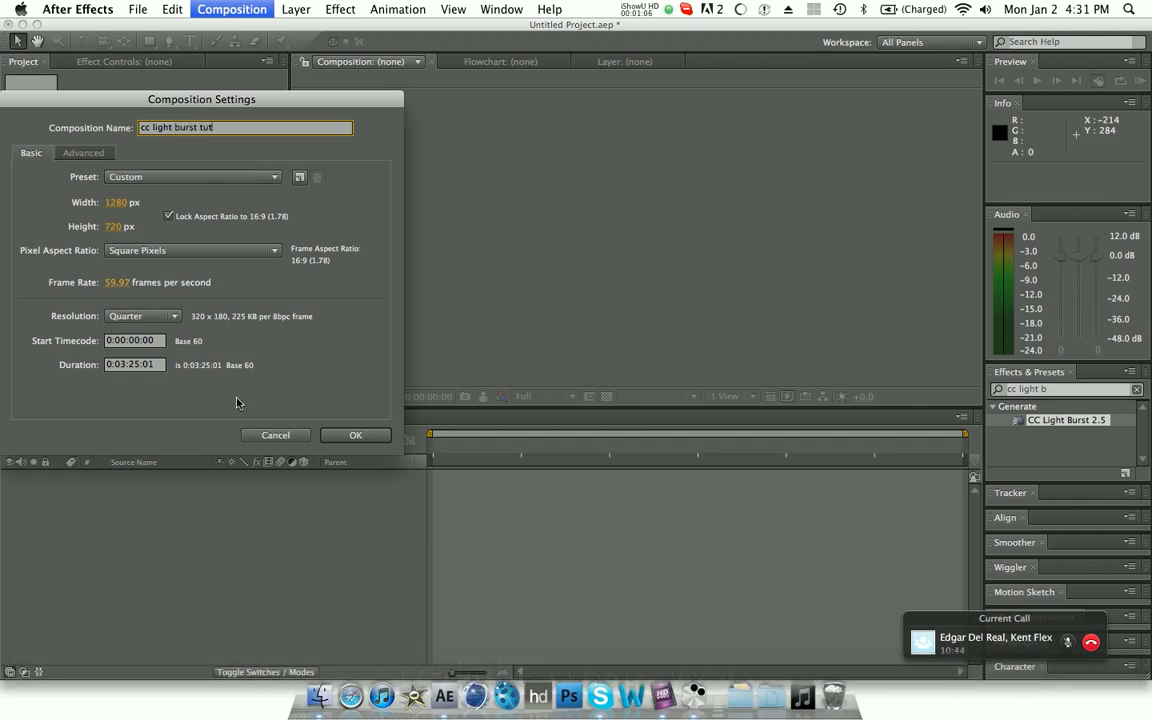
{"action": "key", "text": "Return"}
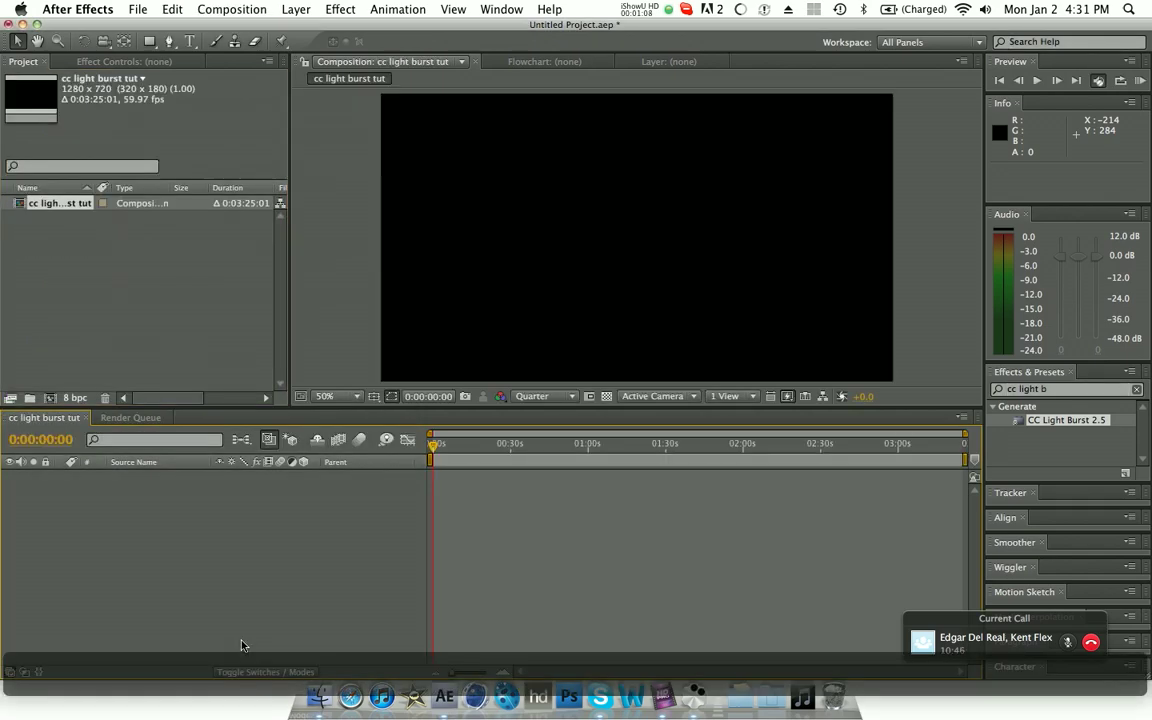
{"action": "left_click", "coordinate": [172, 9]}
{"action": "key", "text": "F11"}
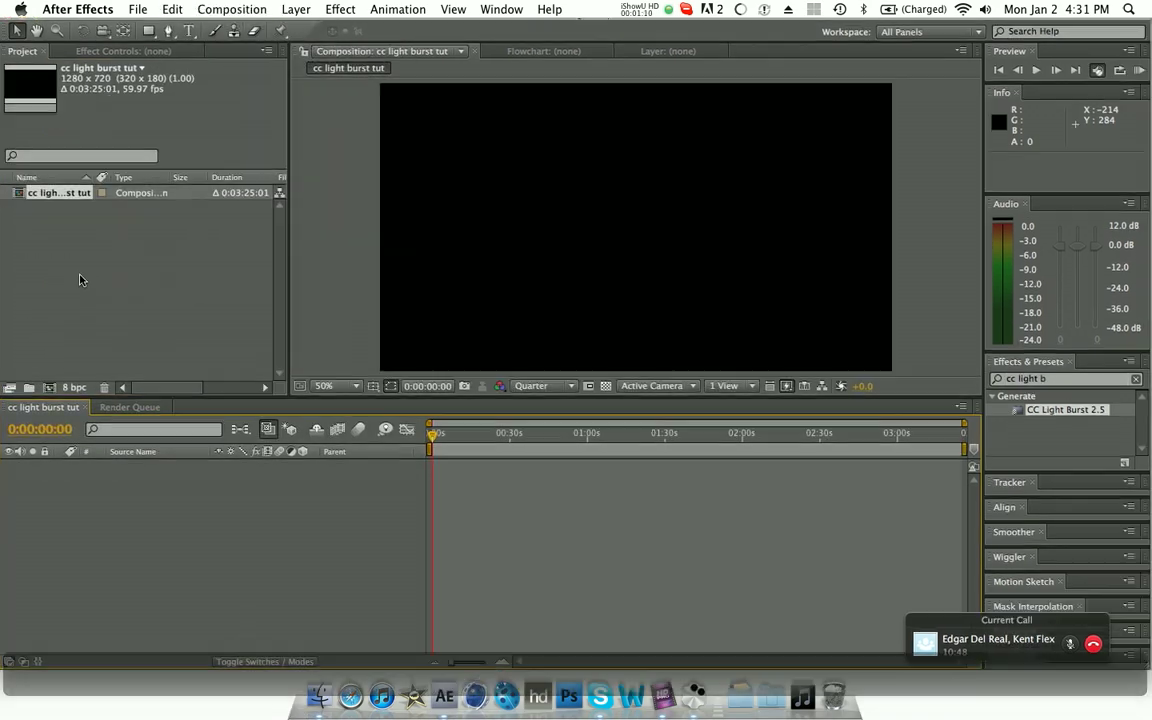
{"action": "left_click", "coordinate": [826, 150]}
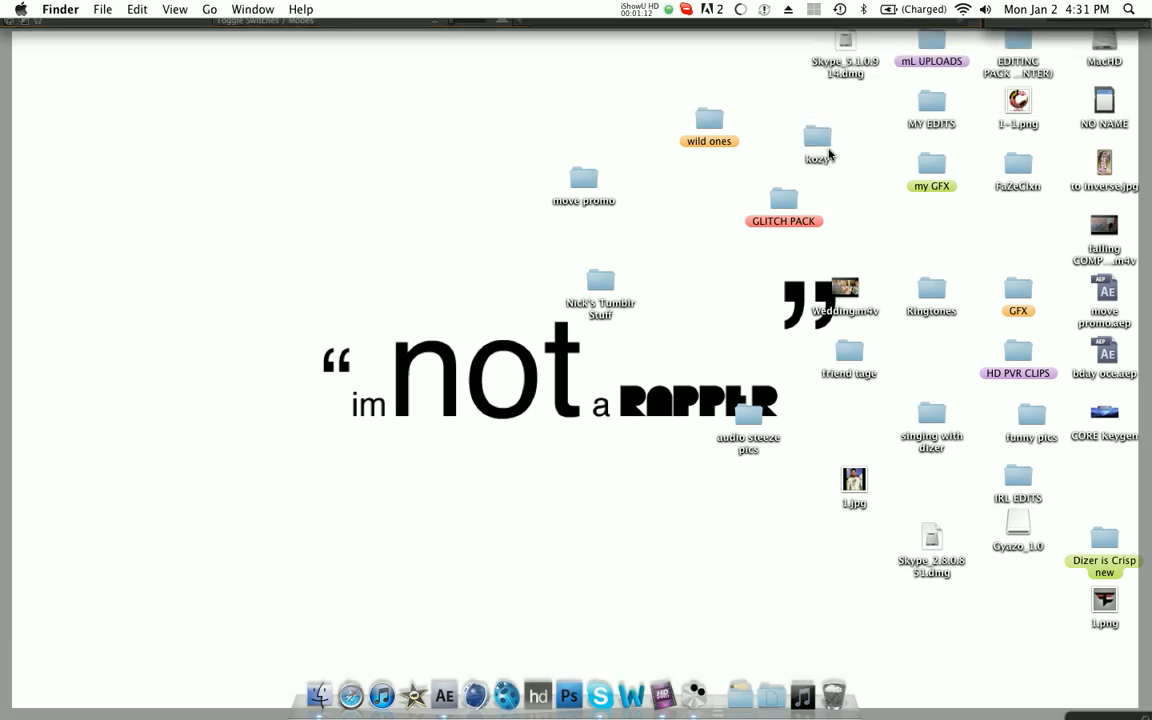
{"action": "double_click", "coordinate": [816, 135]}
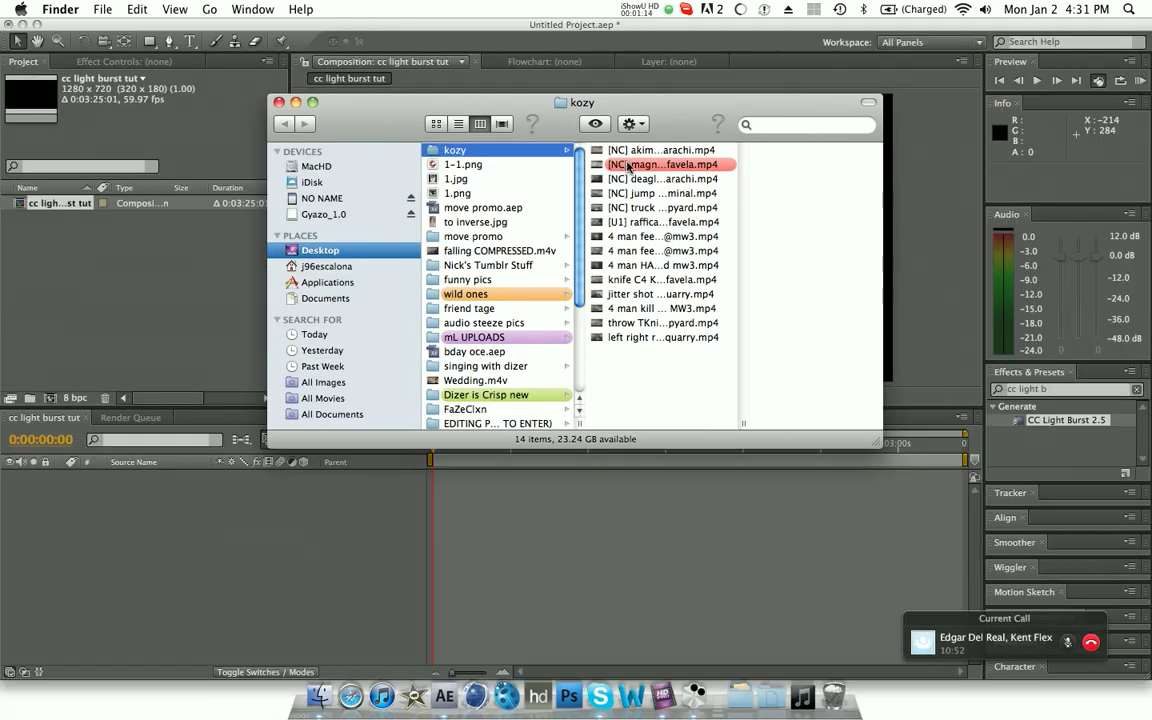
{"action": "left_click_drag", "start_coordinate": [628, 166], "coordinate": [123, 260]}
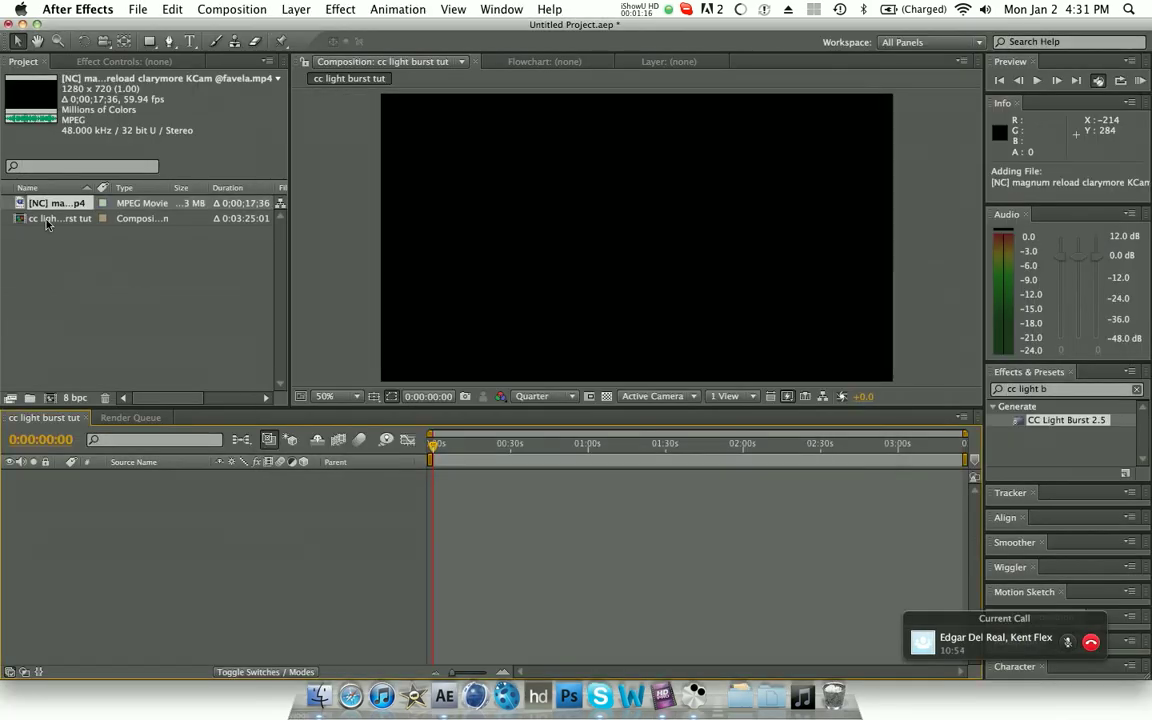
{"action": "left_click_drag", "start_coordinate": [45, 210], "coordinate": [425, 552]}
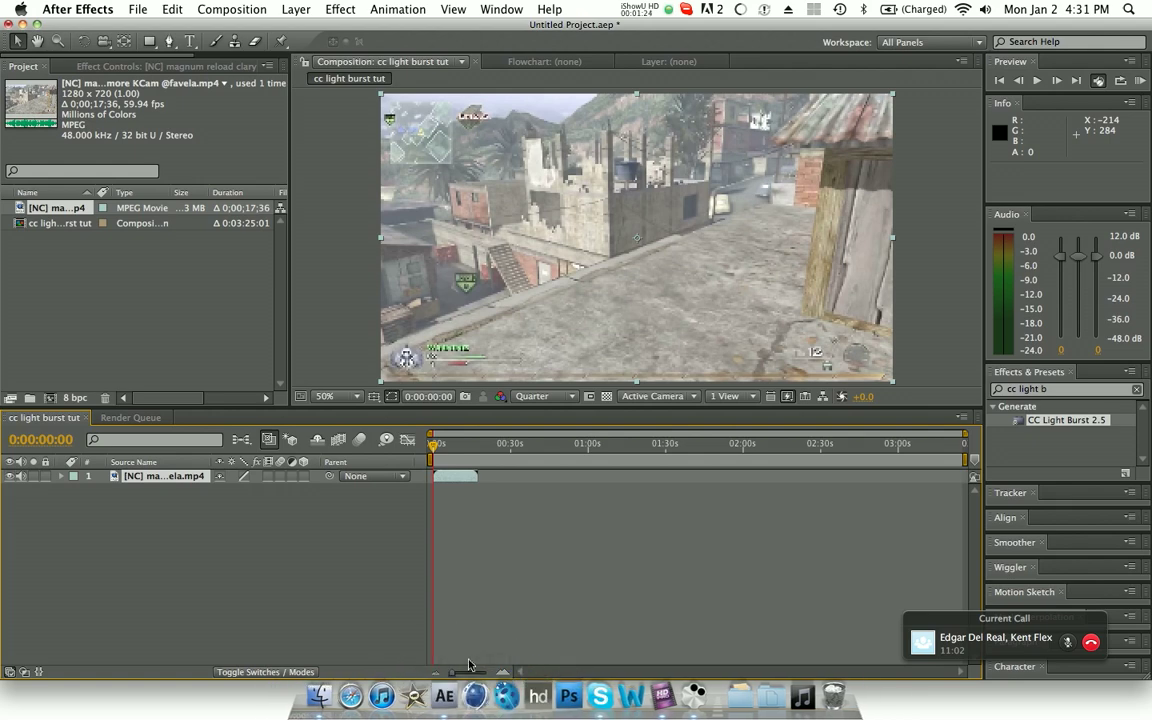
Step: Split the favela clip at 0:00:03:14 into two stacked layers
{"action": "left_click_drag", "start_coordinate": [475, 671], "coordinate": [494, 671]}
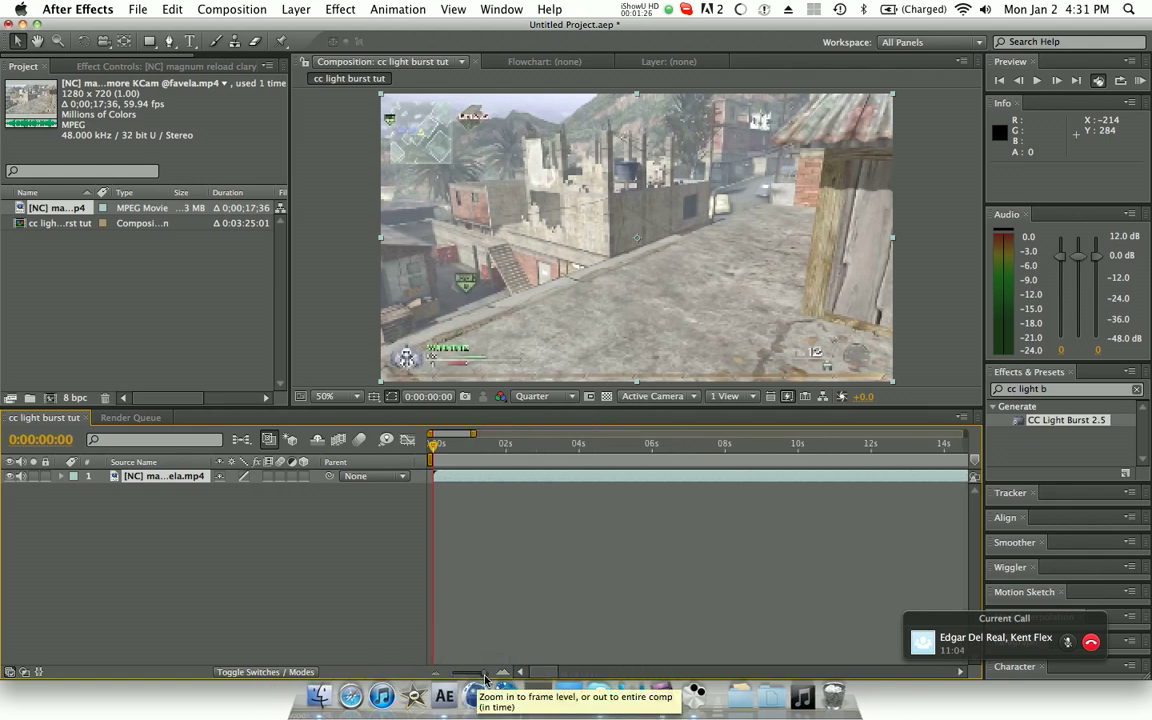
{"action": "left_click", "coordinate": [559, 452]}
{"action": "mouse_move", "coordinate": [559, 454]}
{"action": "left_mouse_down"}
{"action": "mouse_move", "coordinate": [536, 456]}
{"action": "mouse_move", "coordinate": [550, 458]}
{"action": "left_mouse_up"}
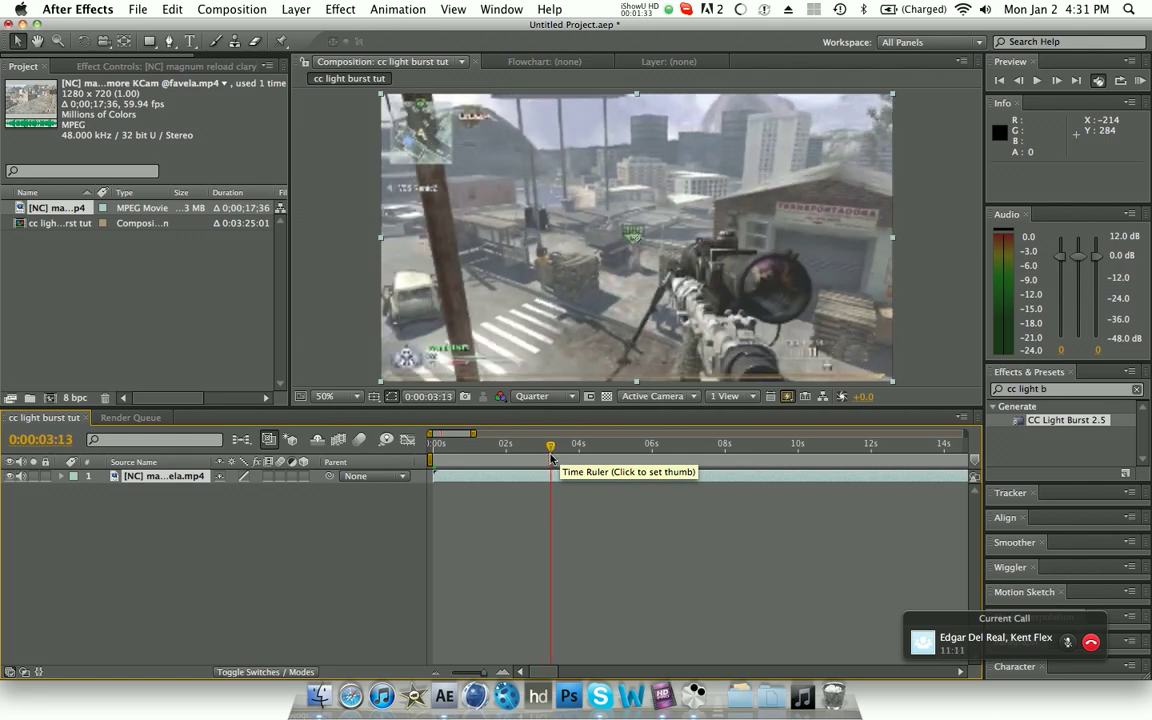
{"action": "left_click", "coordinate": [1056, 80]}
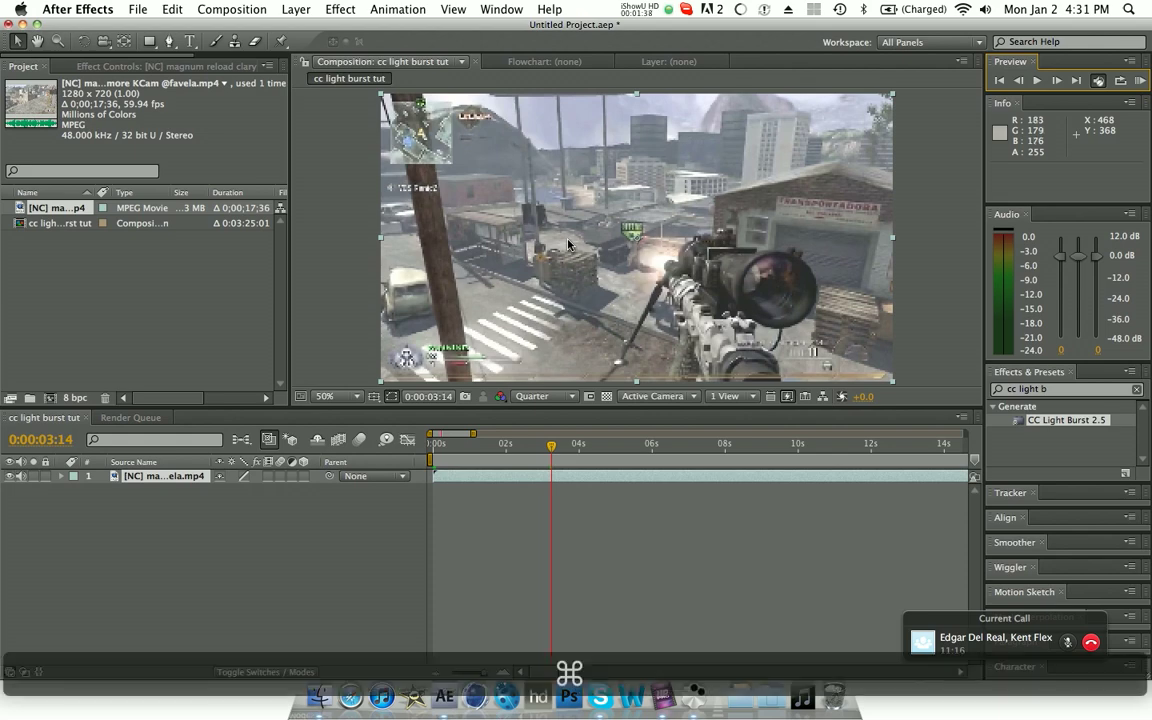
{"action": "key", "text": "super+shift+d"}
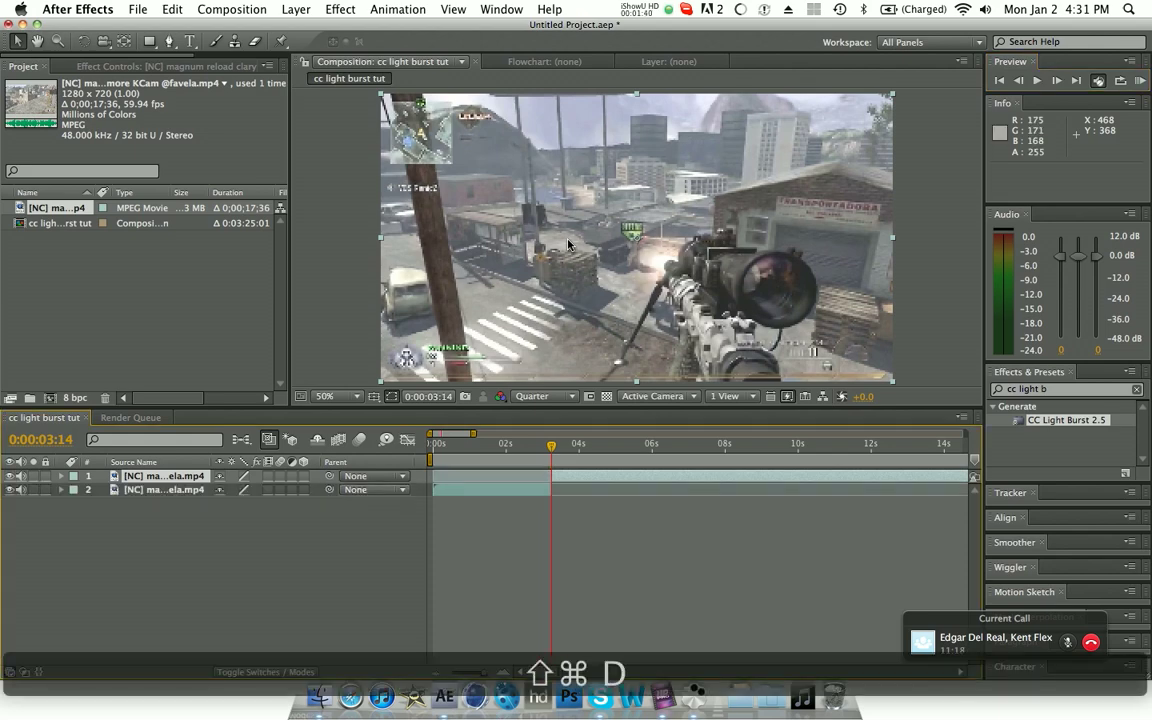
{"action": "left_click", "coordinate": [398, 9]}
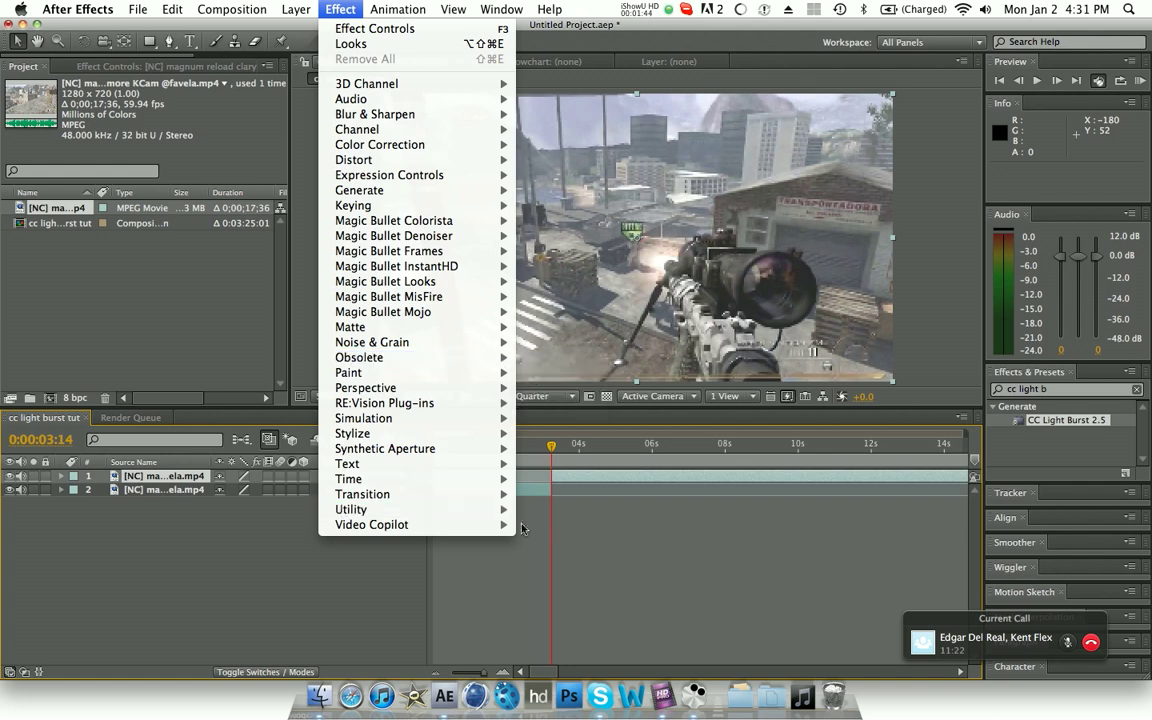
Step: Search 'cc light burst' and apply CC Light Burst 2.5 to the top favela layer
{"action": "left_click", "coordinate": [521, 528]}
{"action": "left_click", "coordinate": [1038, 389]}
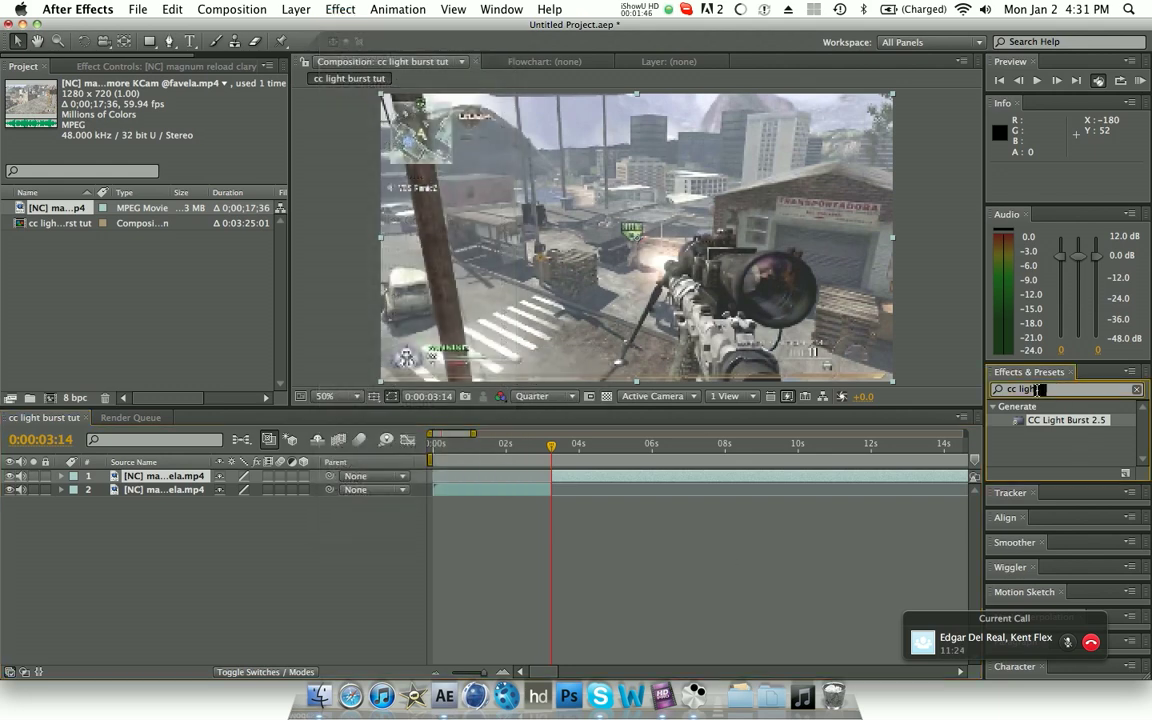
{"action": "key", "text": "BackSpace"}
{"action": "type", "text": "cc light bu"}
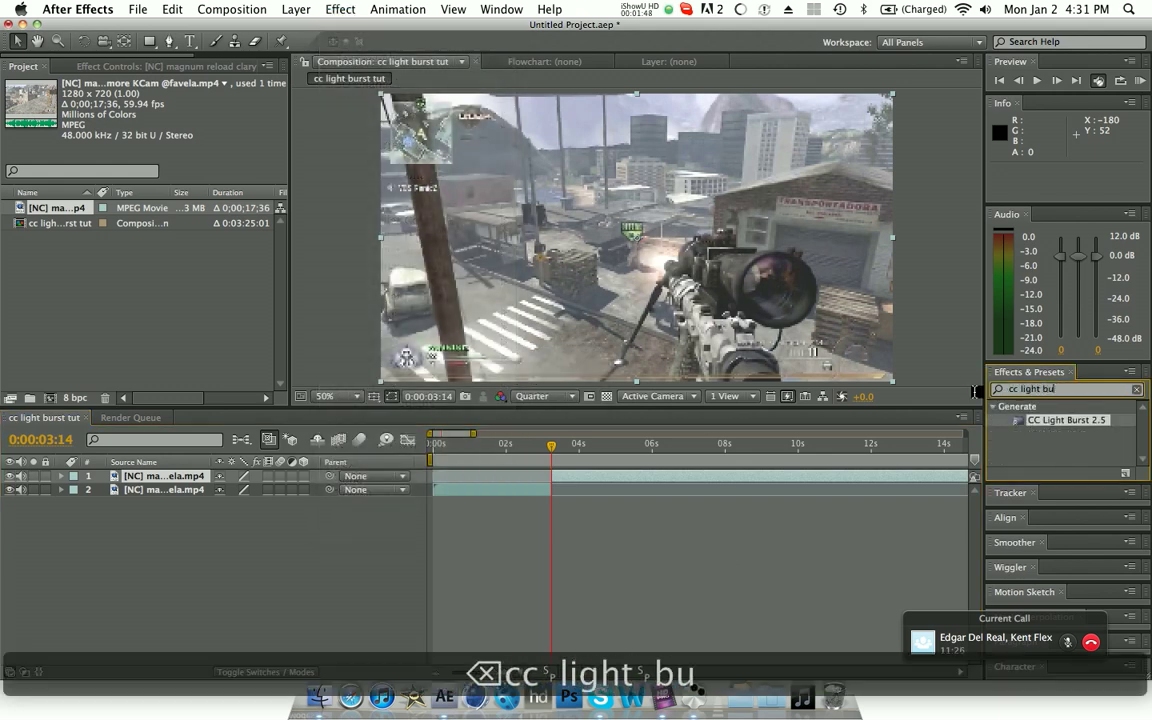
{"action": "type", "text": "rst"}
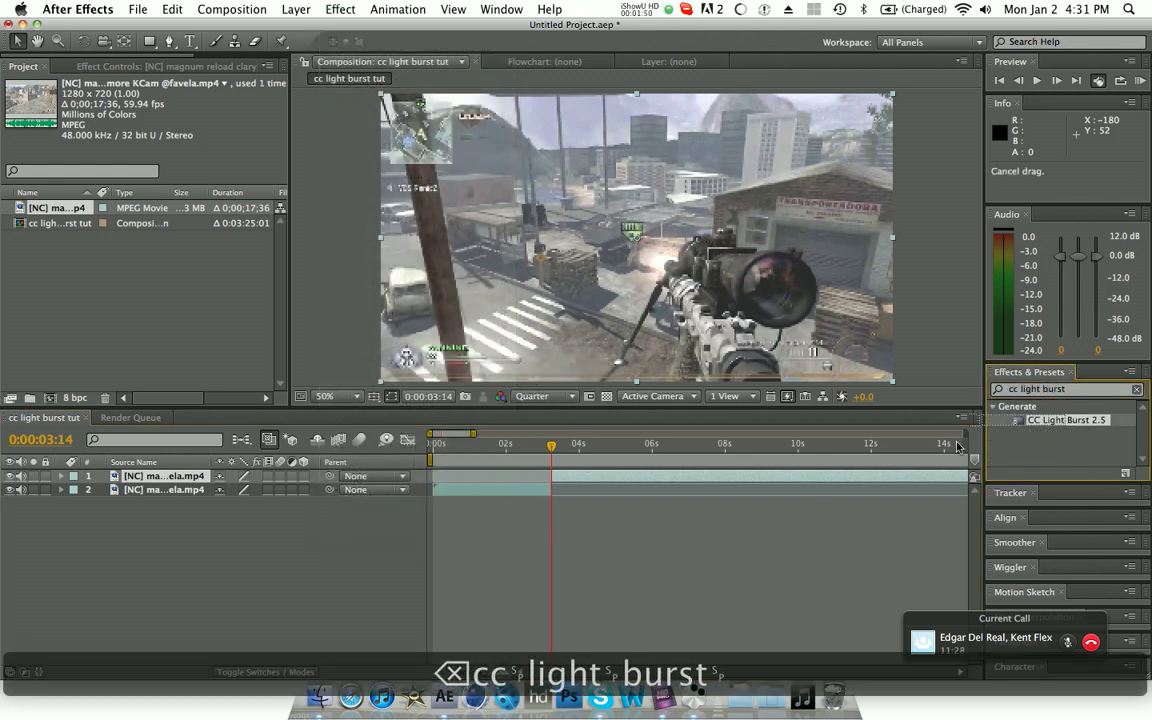
{"action": "left_click_drag", "start_coordinate": [1080, 428], "coordinate": [621, 483]}
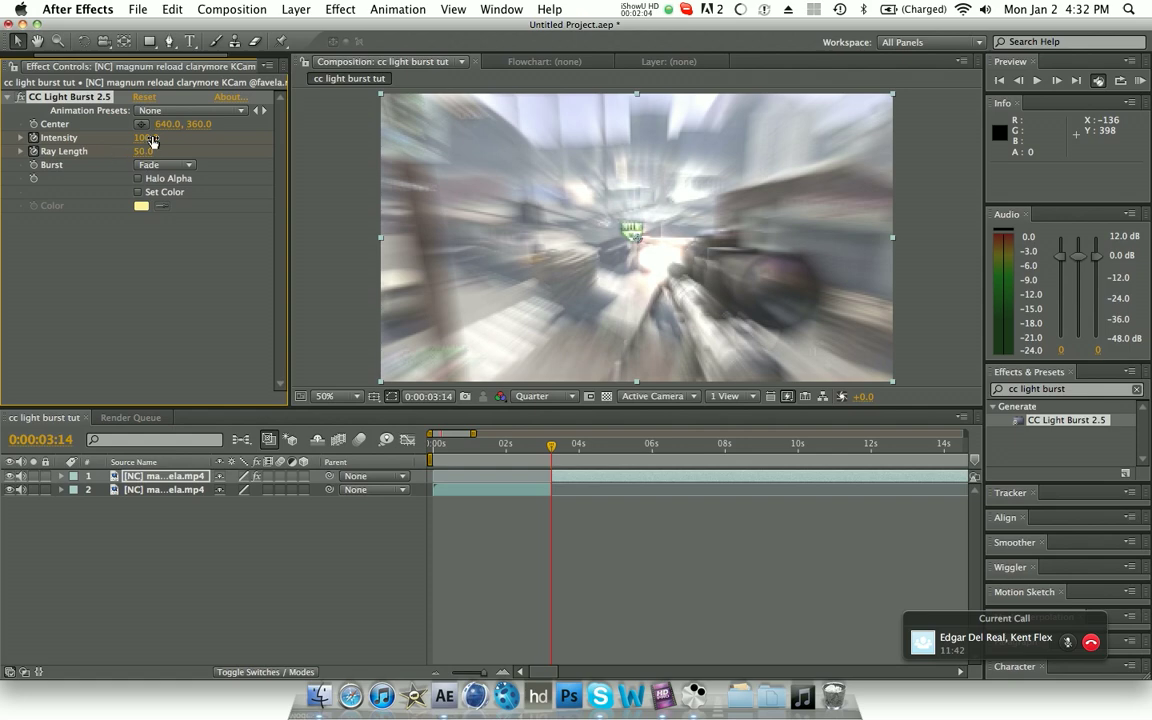
Step: At 0:00:03:11, set light burst Intensity and Ray Length to 0
{"action": "left_click", "coordinate": [1019, 80]}
{"action": "left_click", "coordinate": [1019, 80]}
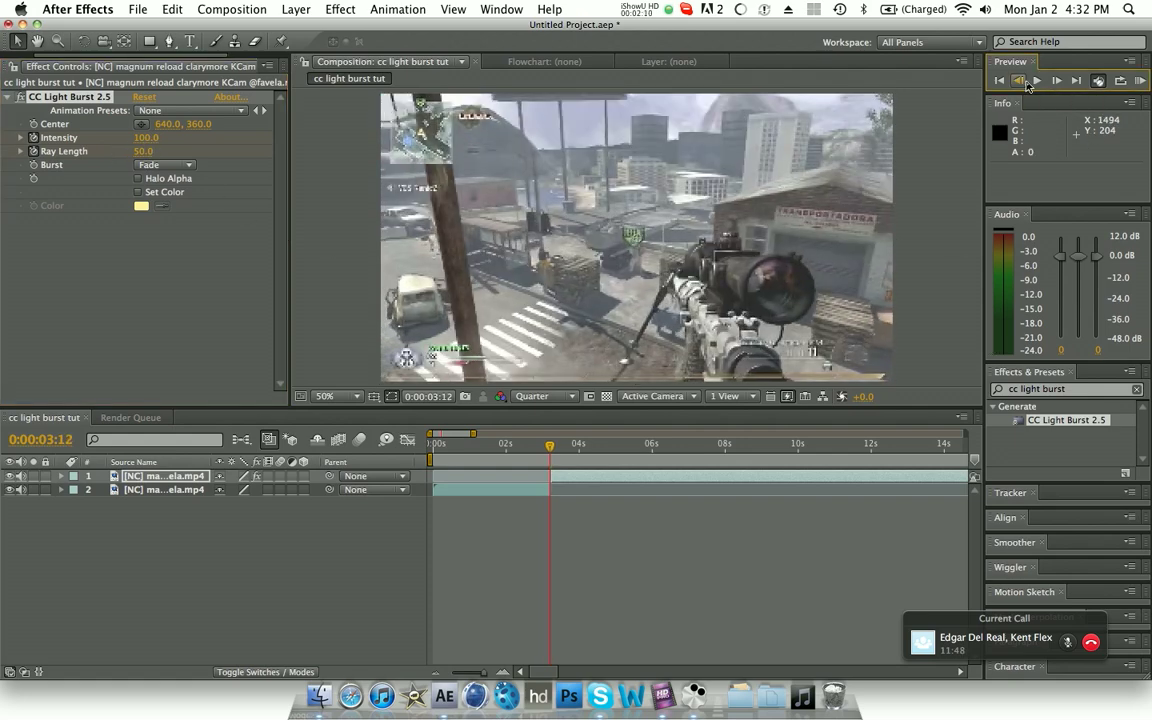
{"action": "left_click", "coordinate": [1020, 81]}
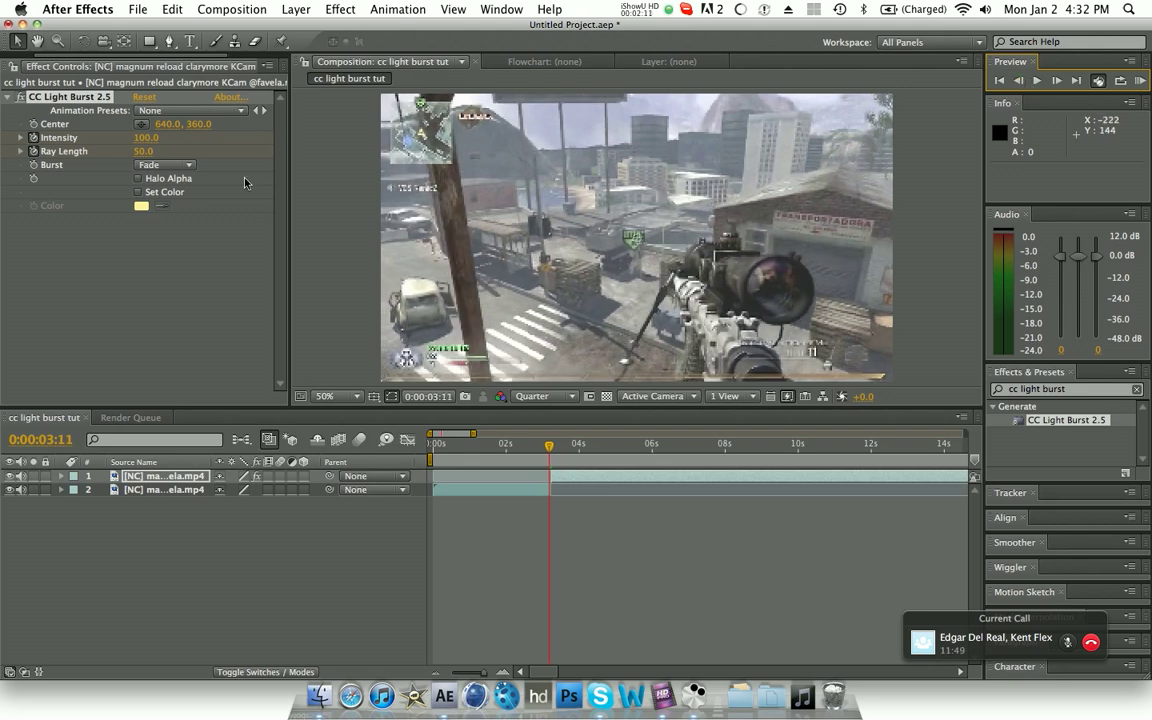
{"action": "left_click", "coordinate": [145, 137]}
{"action": "type", "text": "0"}
{"action": "key", "text": "Return"}
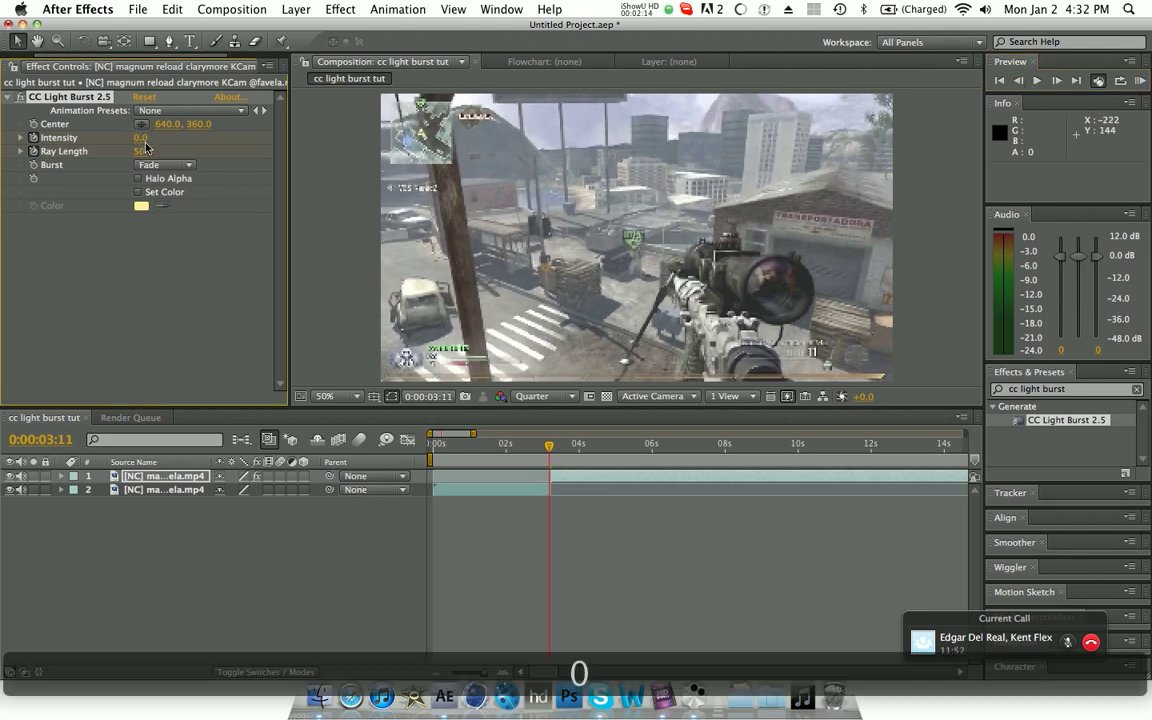
{"action": "left_click", "coordinate": [140, 150]}
{"action": "type", "text": "0"}
{"action": "key", "text": "Return"}
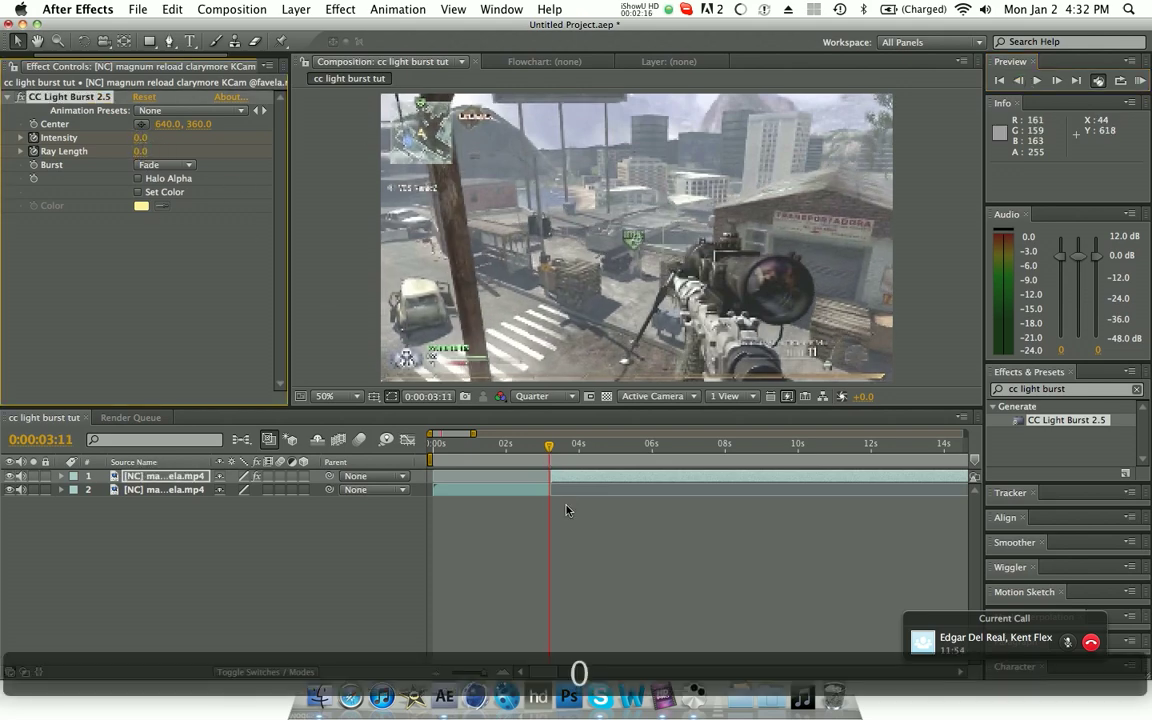
Step: Preview the burst ramp from before the cut, stopping at 0:00:03:25
{"action": "left_click", "coordinate": [549, 476]}
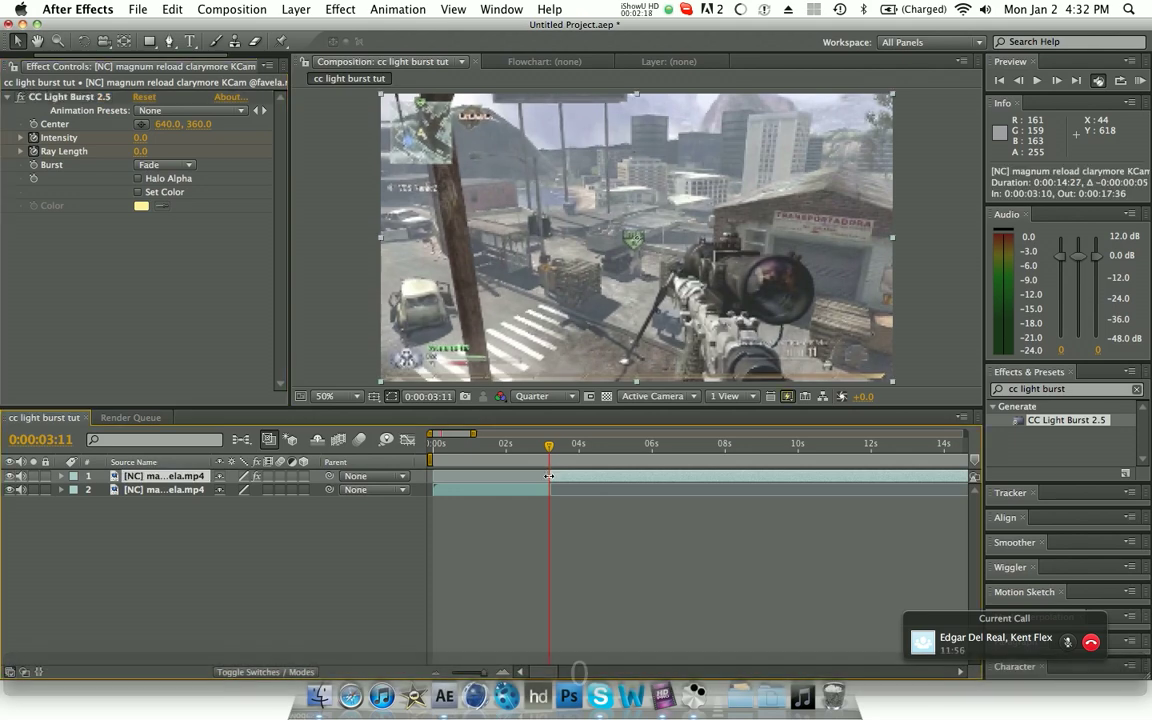
{"action": "left_click", "coordinate": [543, 452]}
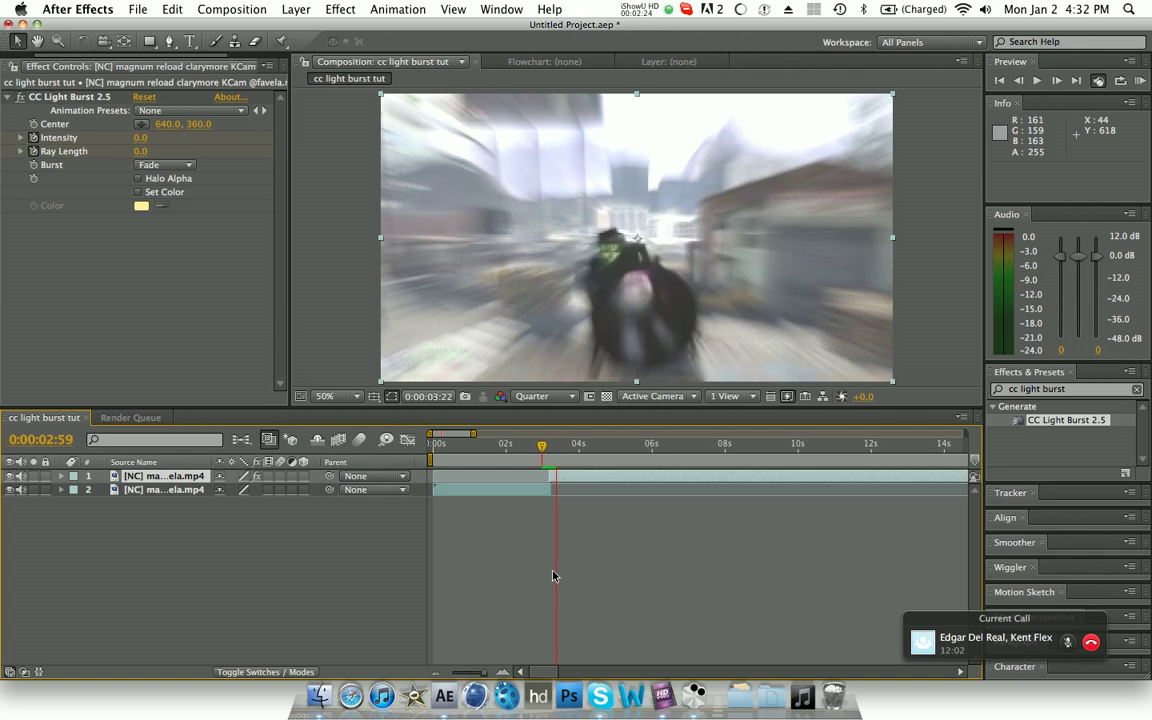
{"action": "left_click", "coordinate": [557, 479]}
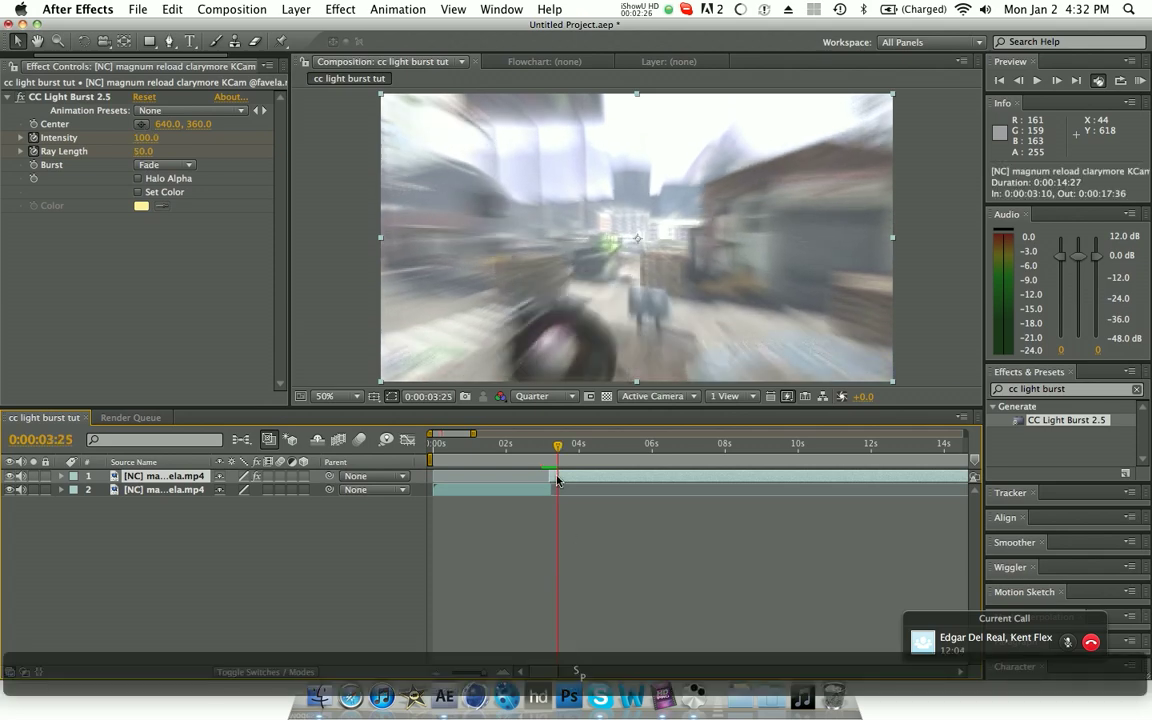
Step: Reveal the CC Light Burst 2.5 properties and trim the top clip's in-point to 0:00:03:16
{"action": "key", "text": "e"}
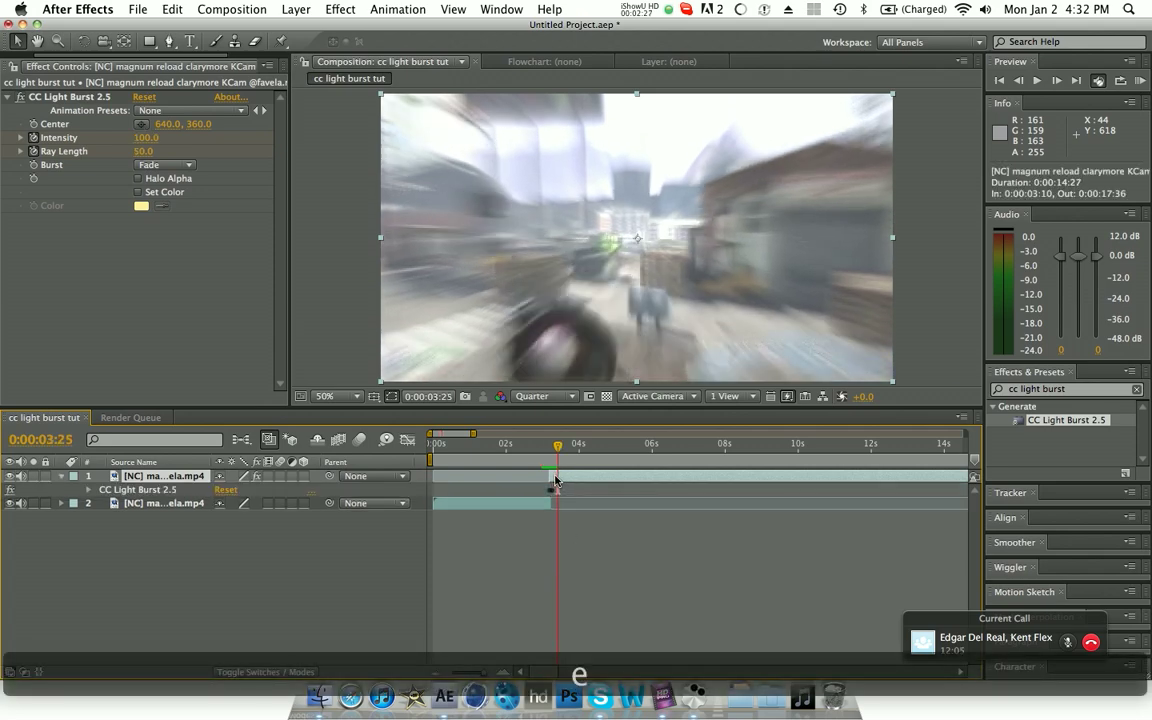
{"action": "left_click", "coordinate": [87, 490]}
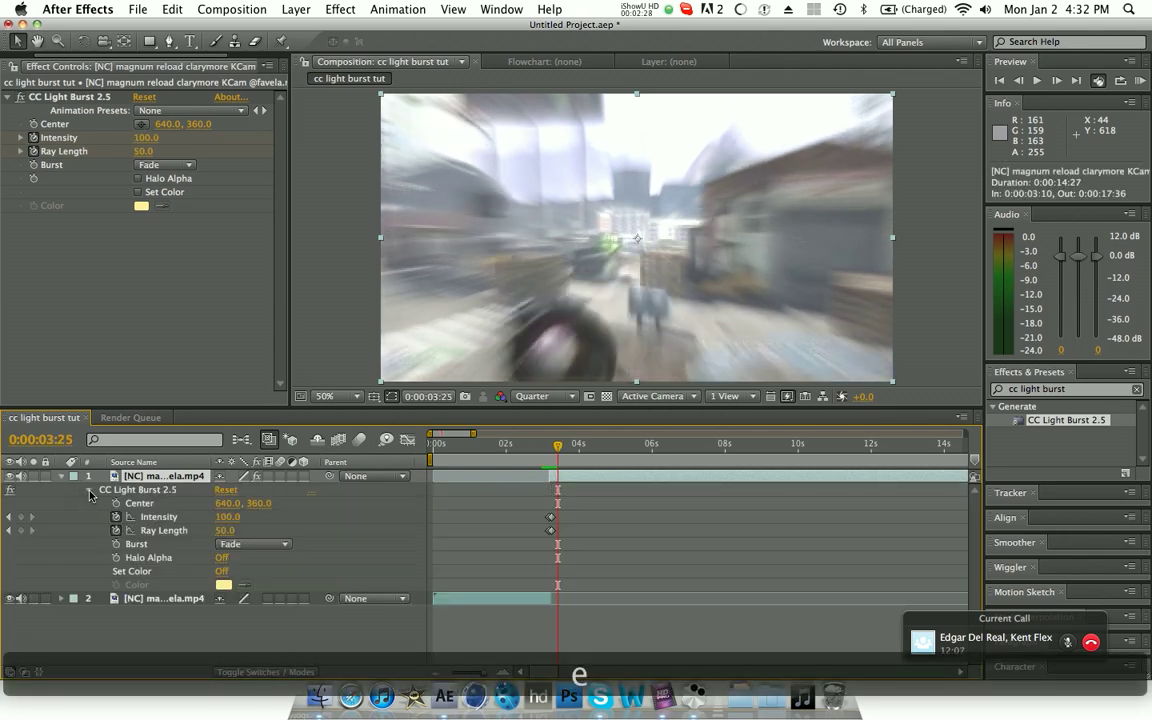
{"action": "left_click", "coordinate": [552, 460]}
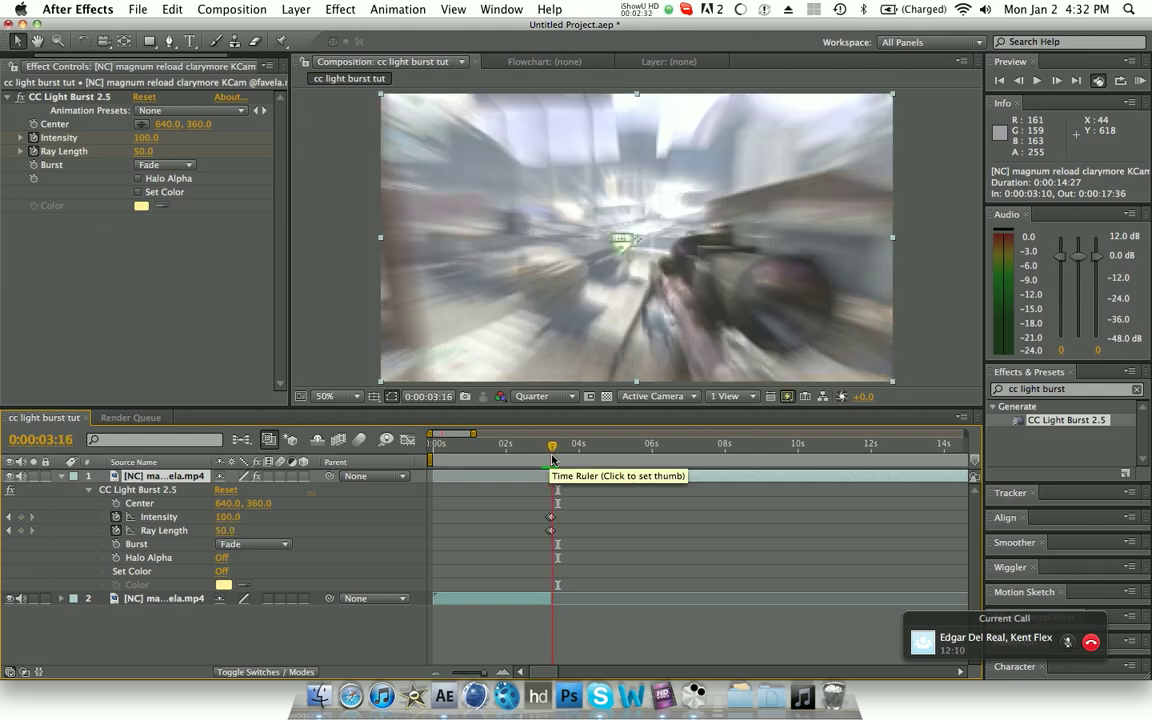
{"action": "key", "text": "alt+bracketleft"}
Step: Scrub the burst keyframes around 0:00:03:13 and play back the transition
{"action": "left_click", "coordinate": [549, 467]}
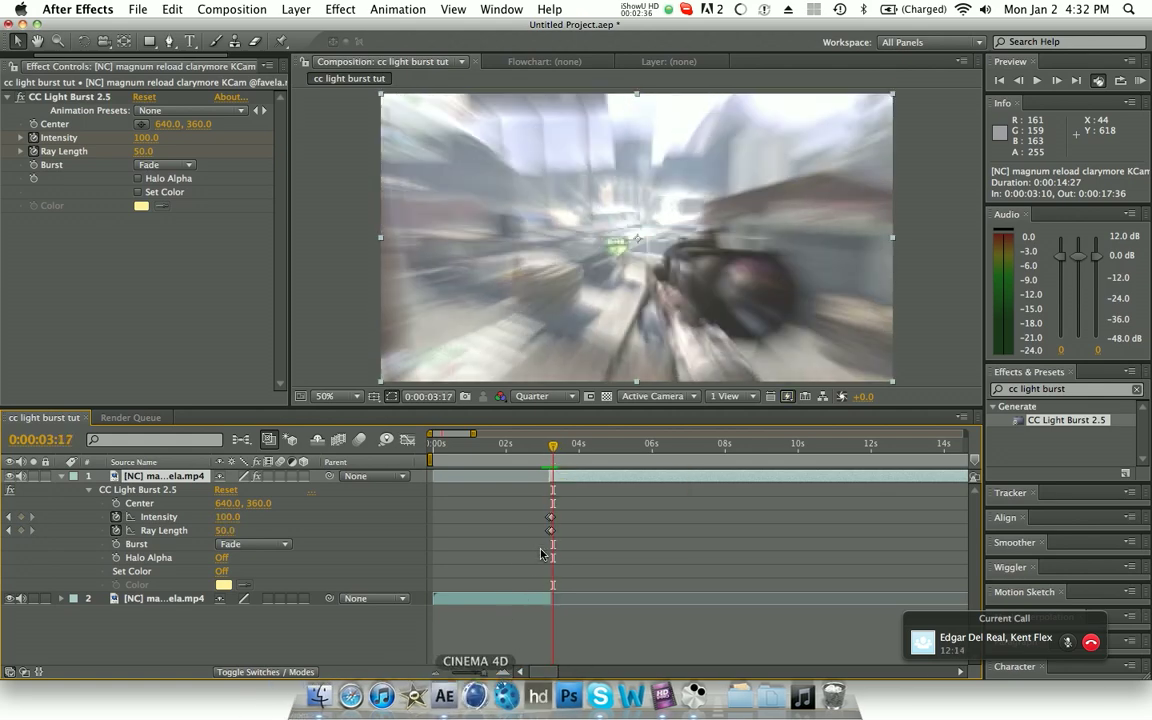
{"action": "left_click", "coordinate": [551, 460]}
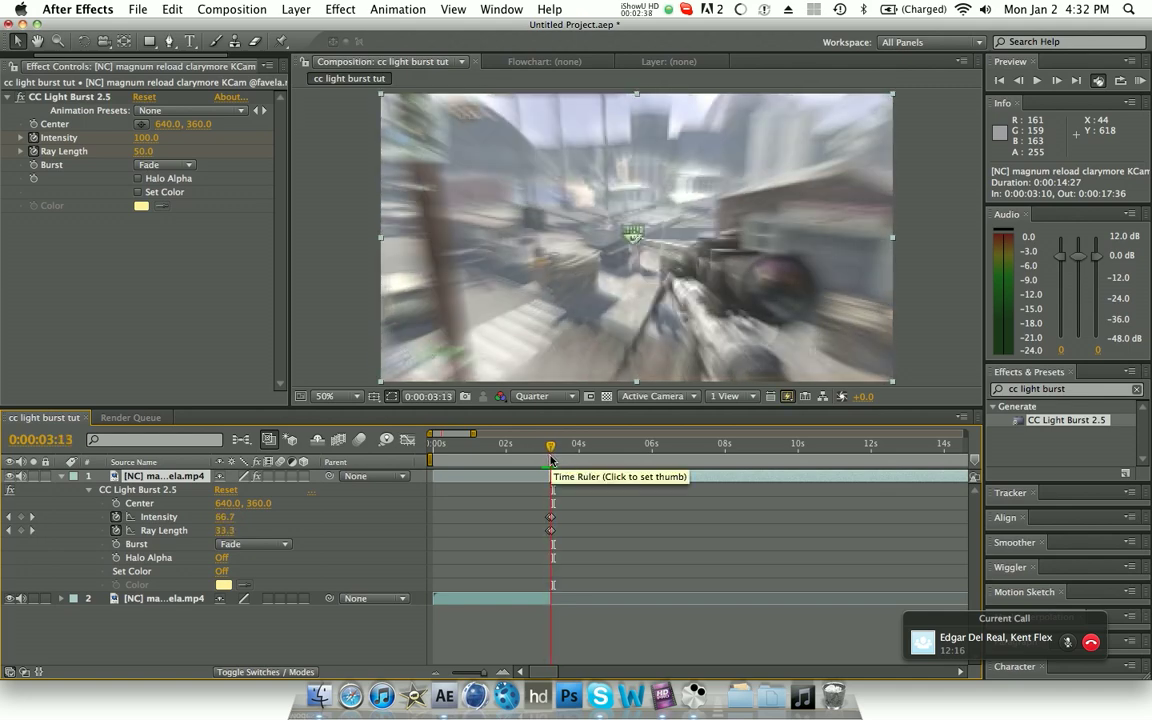
{"action": "left_click", "coordinate": [547, 460]}
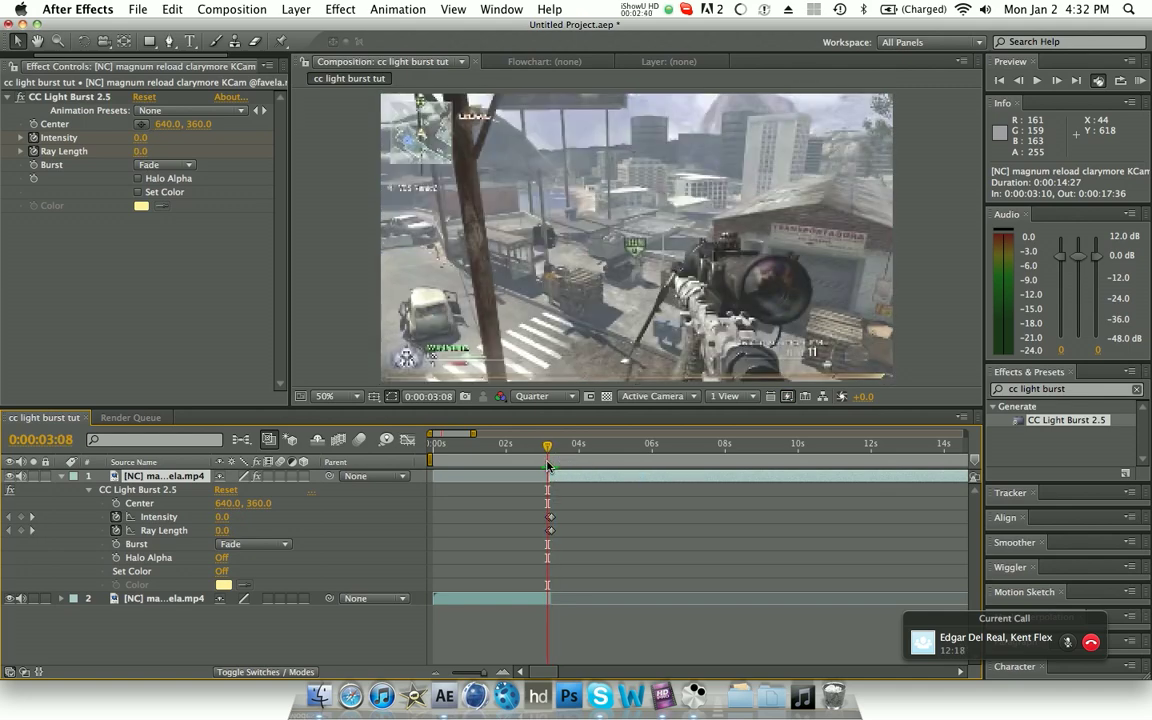
{"action": "left_click", "coordinate": [550, 462]}
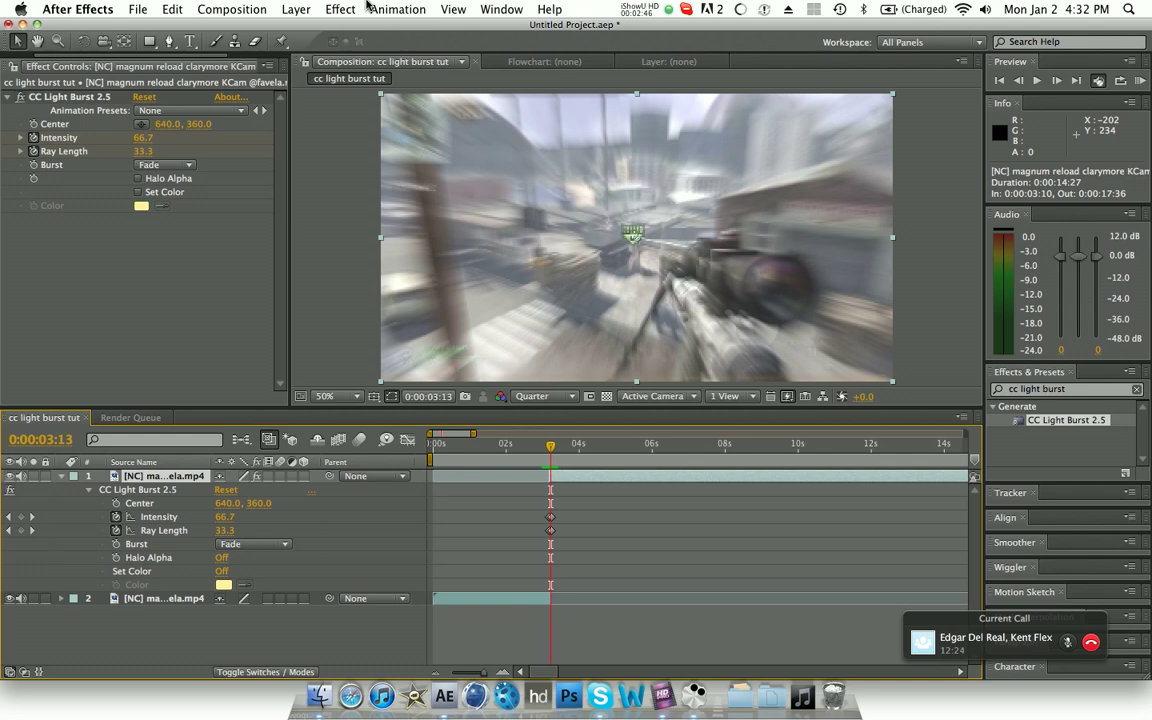
{"action": "key", "text": "space"}
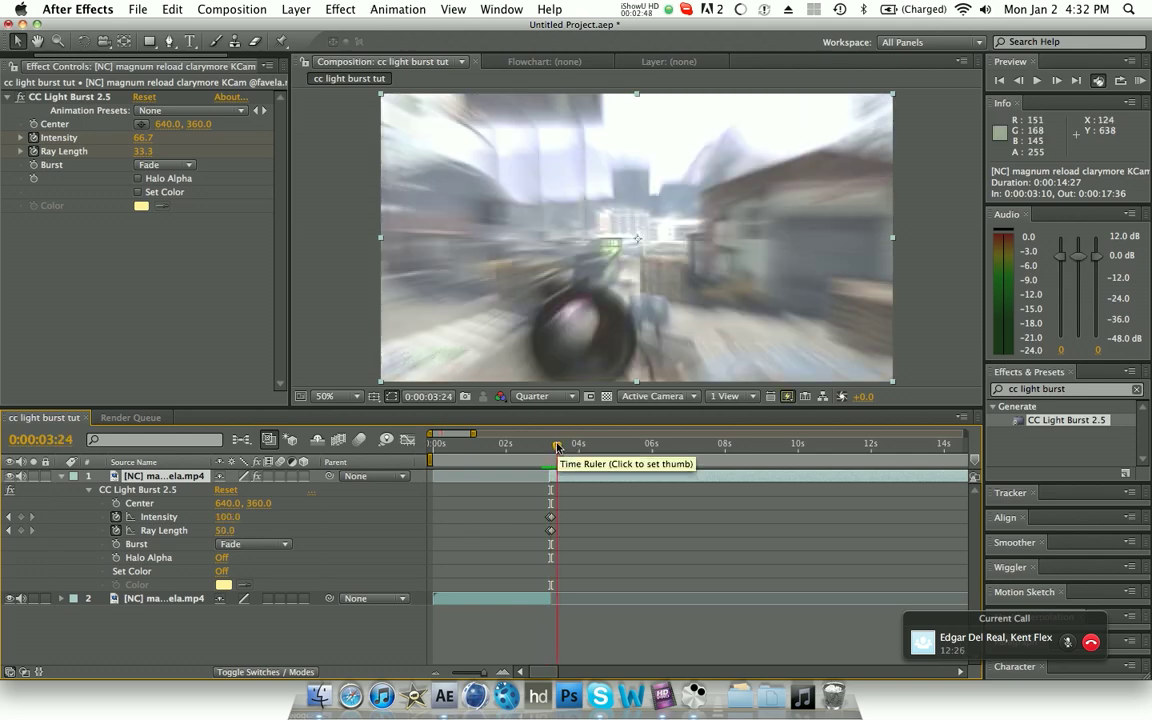
{"action": "left_click", "coordinate": [540, 438]}
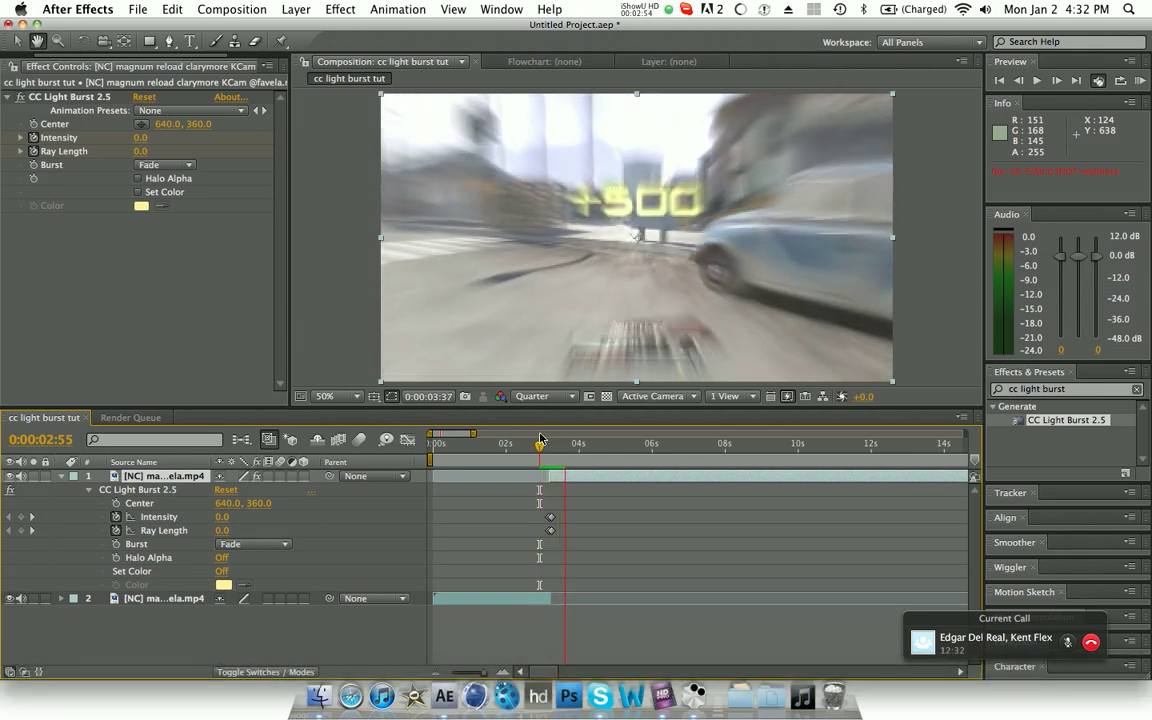
{"action": "key", "text": "space"}
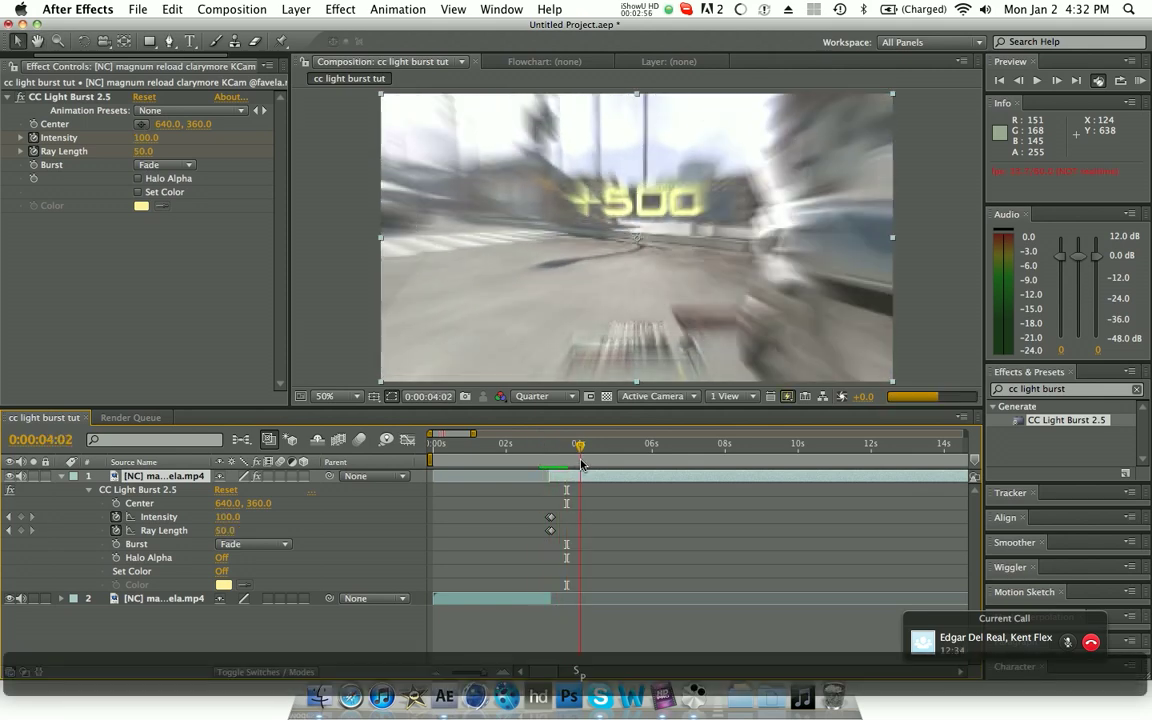
Step: At 0:00:04:02, keyframe Intensity and Ray Length back to 0, then preview from 0:00:03:15
{"action": "left_click", "coordinate": [580, 460]}
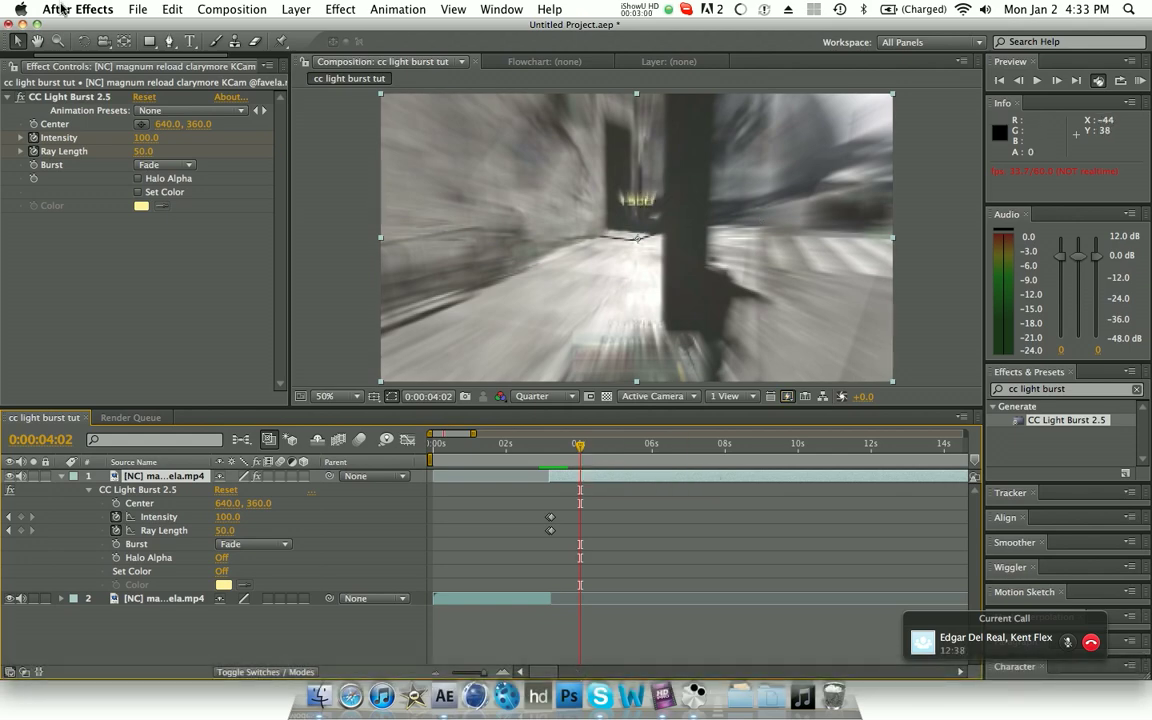
{"action": "left_click", "coordinate": [140, 138]}
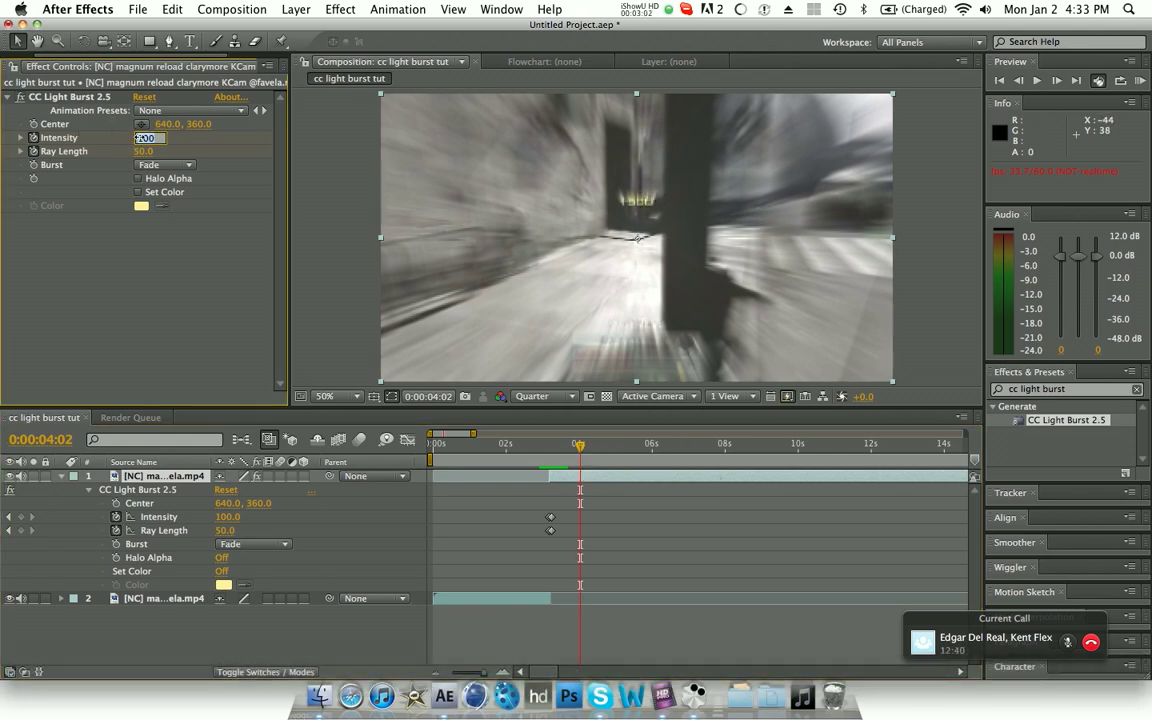
{"action": "type", "text": "0"}
{"action": "key", "text": "Tab"}
{"action": "type", "text": "0"}
{"action": "key", "text": "Return"}
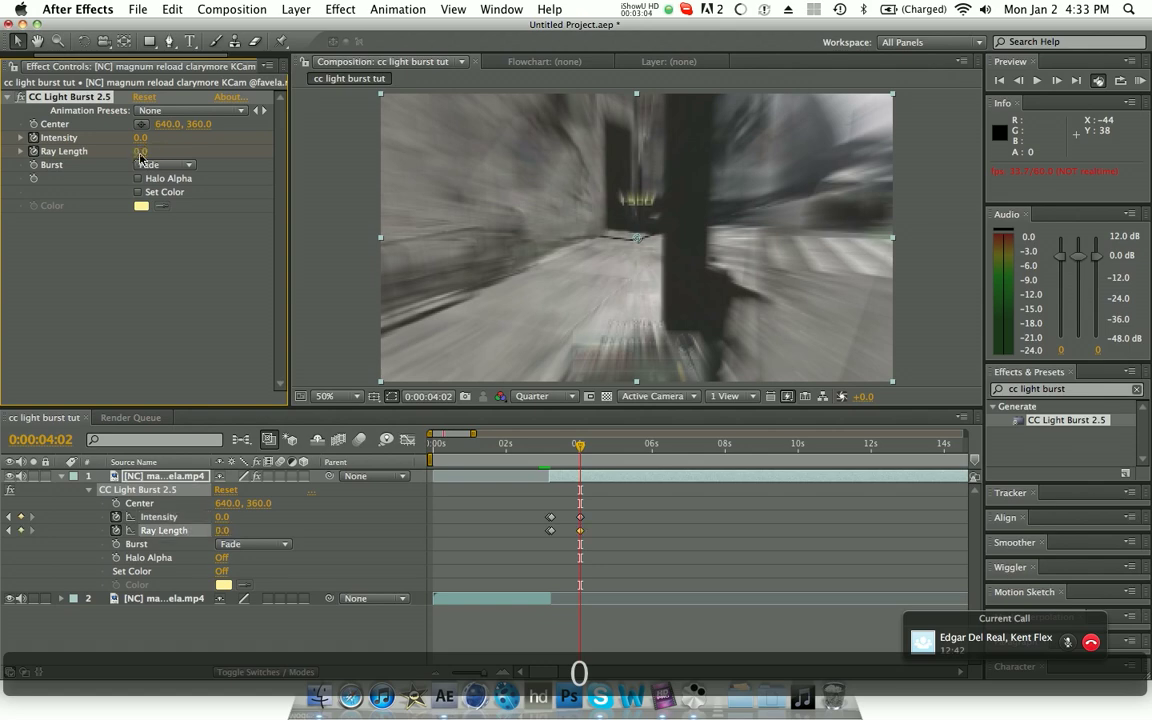
{"action": "left_click_drag", "start_coordinate": [579, 445], "coordinate": [551, 458]}
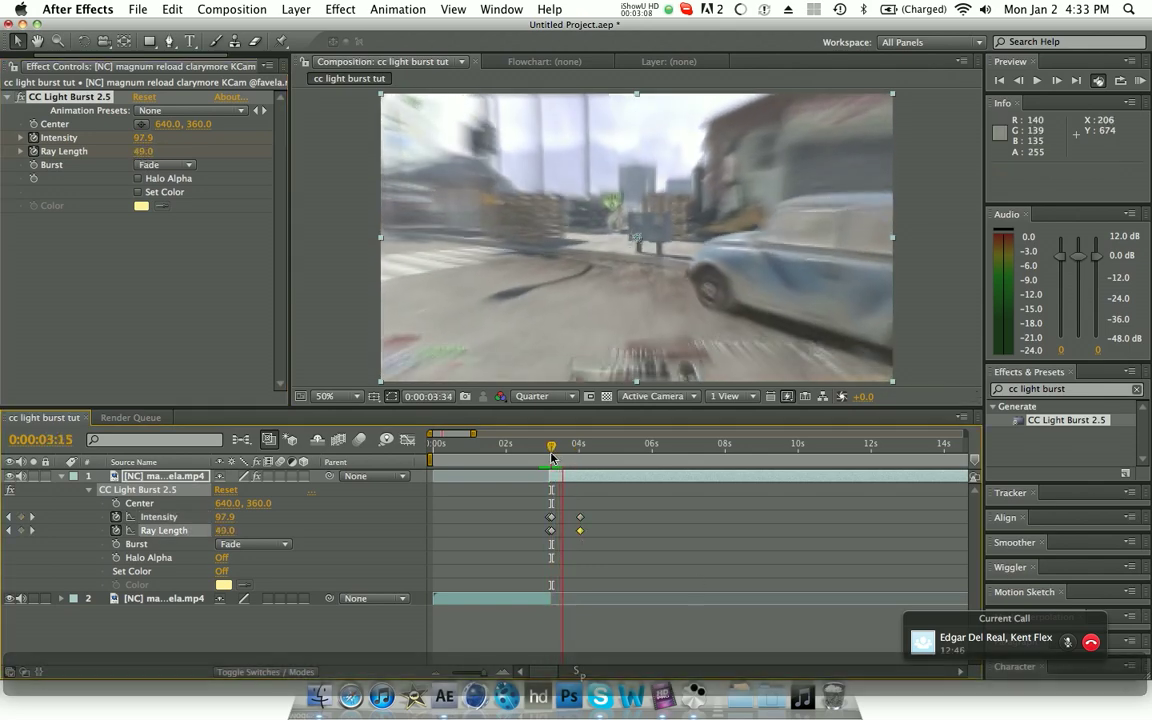
{"action": "left_click", "coordinate": [511, 428]}
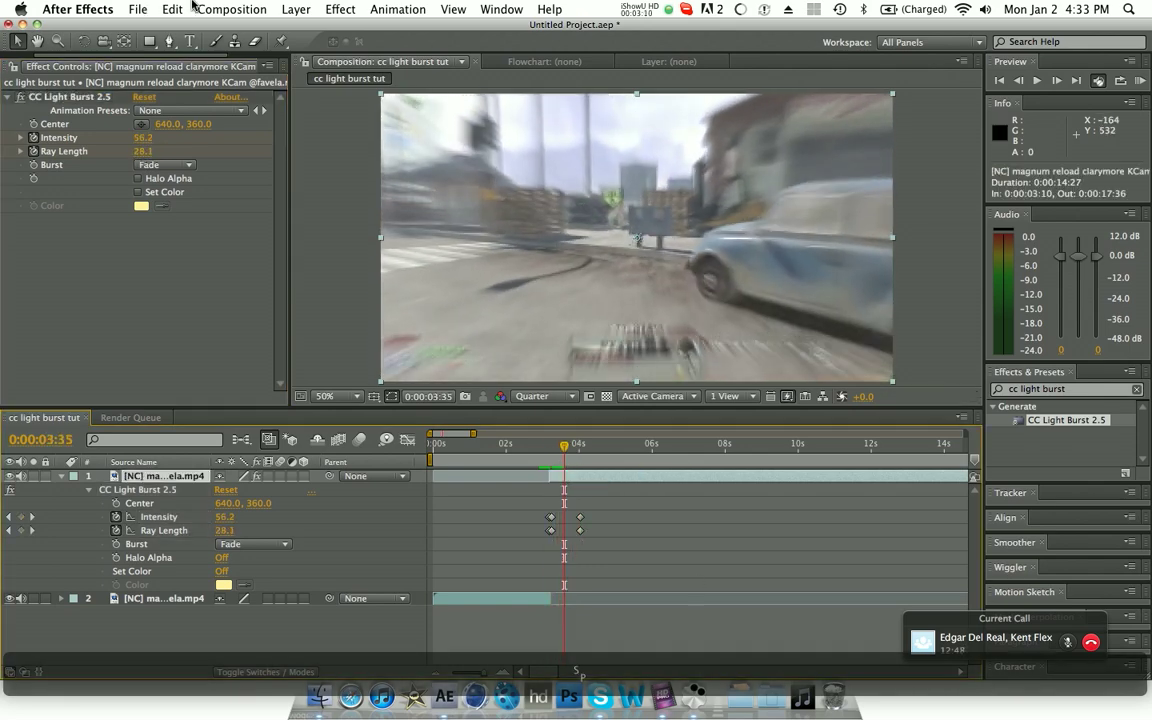
Step: Apply Effect > Magic Bullet Looks > Looks to the top gameplay layer
{"action": "left_click", "coordinate": [295, 9]}
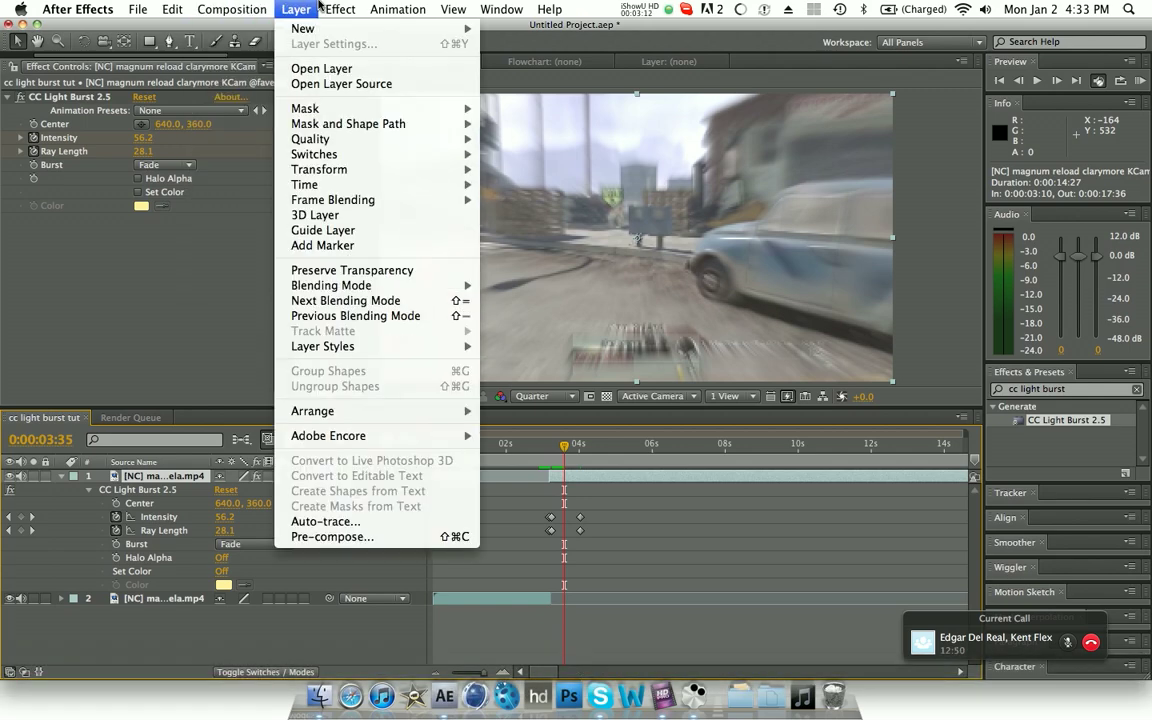
{"action": "mouse_move", "coordinate": [406, 295]}
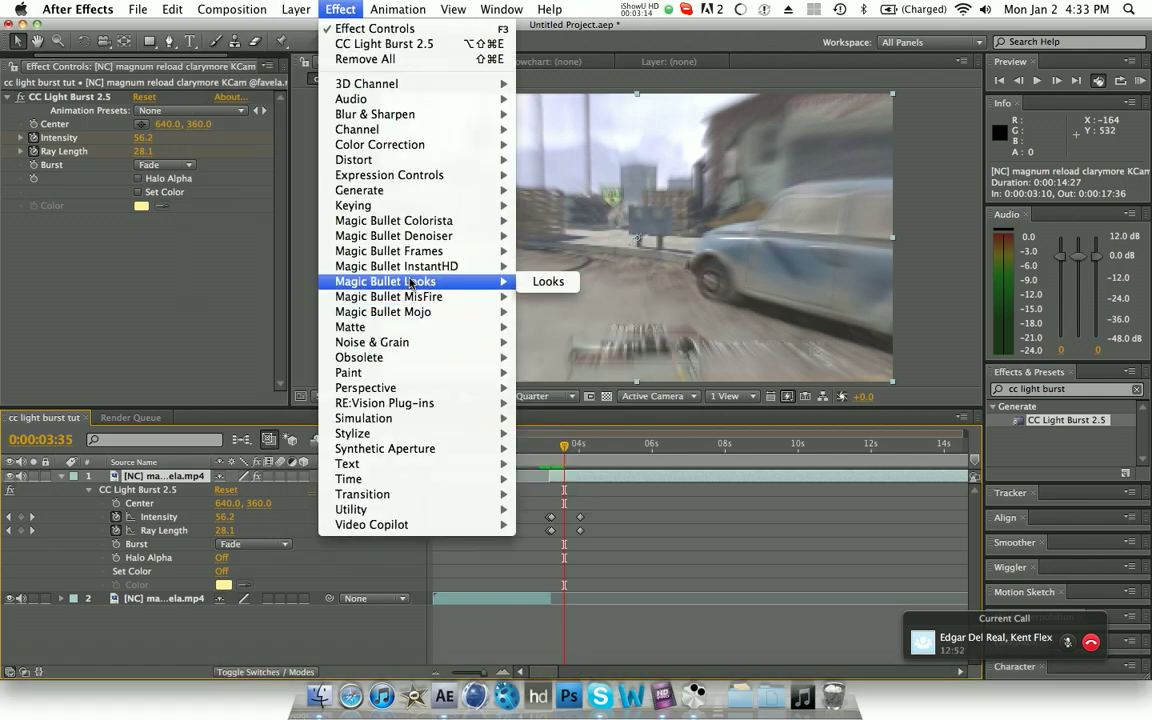
{"action": "left_click", "coordinate": [548, 281]}
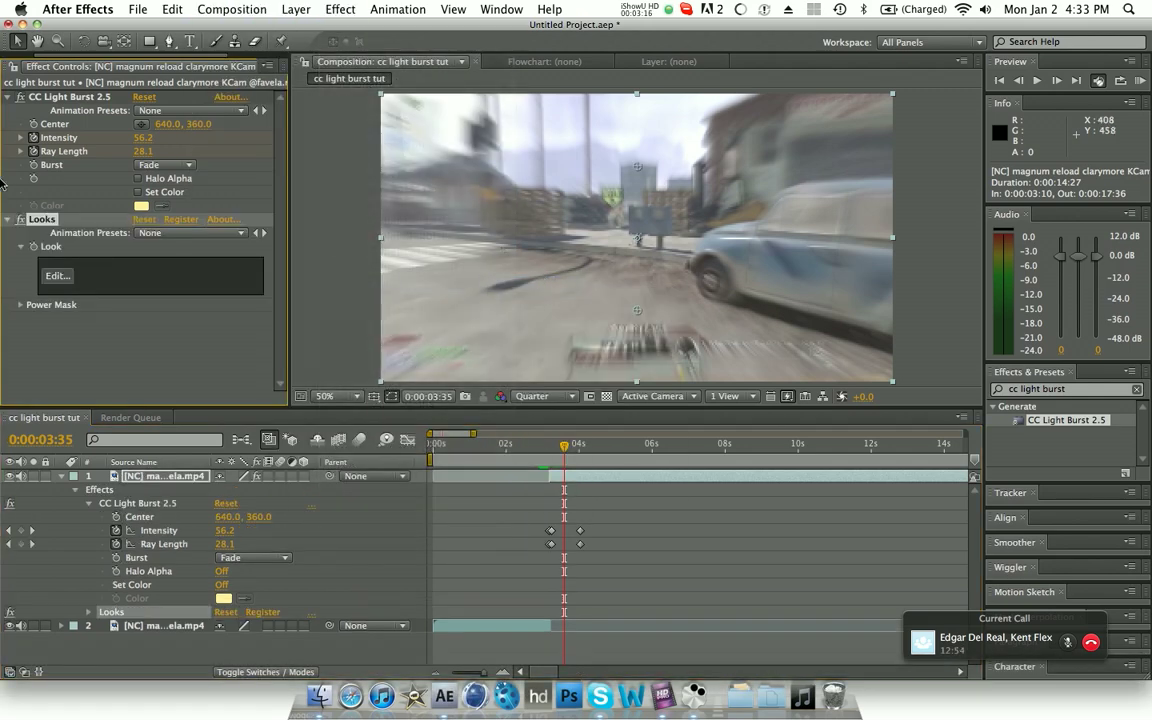
Step: Open the Looks editor and load the RobTazor 1 look preset
{"action": "left_click", "coordinate": [62, 275]}
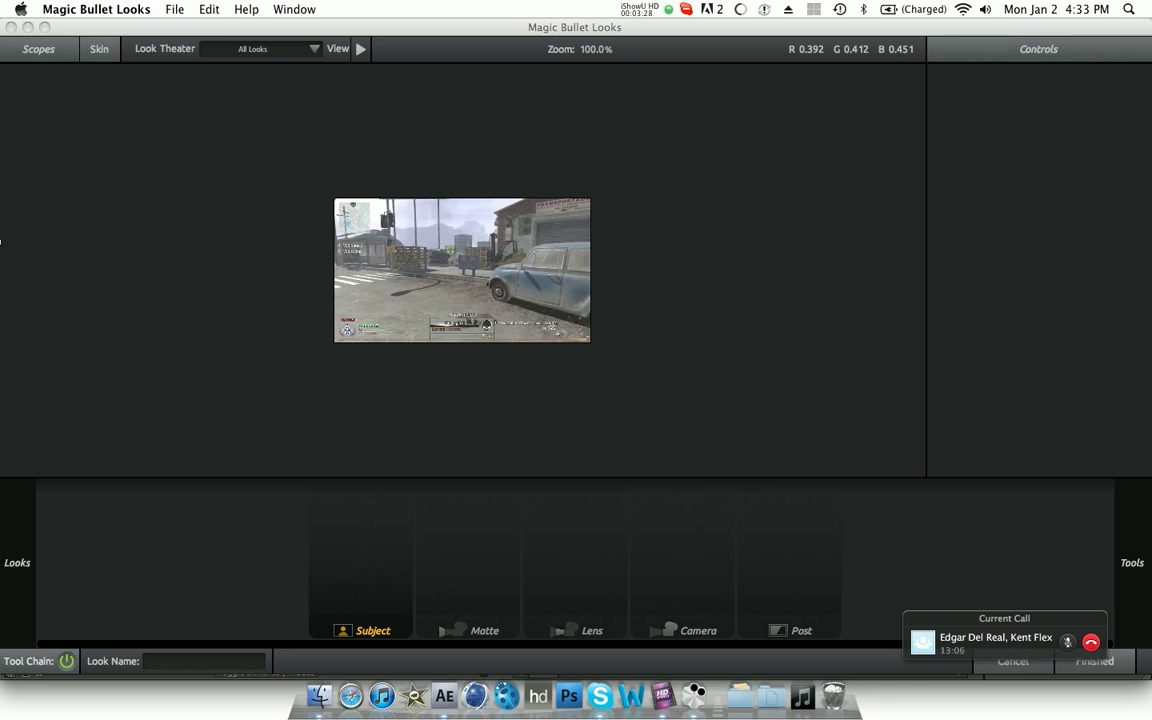
{"action": "left_click", "coordinate": [88, 362]}
{"action": "mouse_move", "coordinate": [5, 362]}
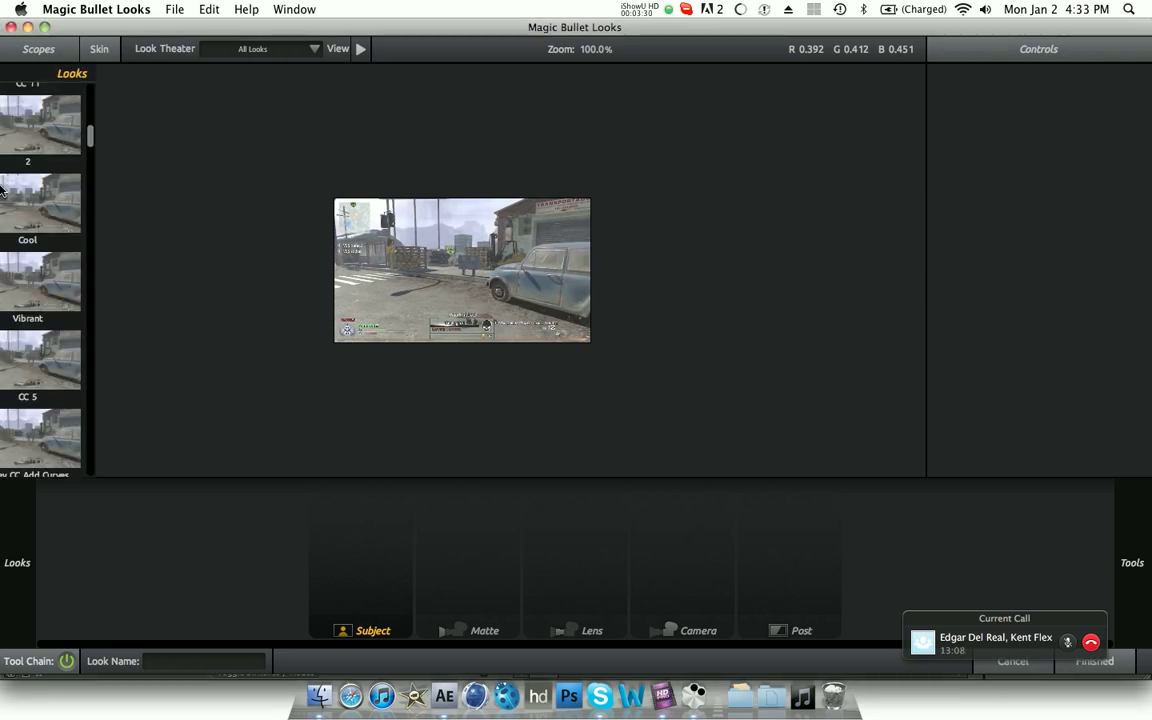
{"action": "scroll", "coordinate": [210, 405], "scroll_direction": "up", "scroll_amount": 2}
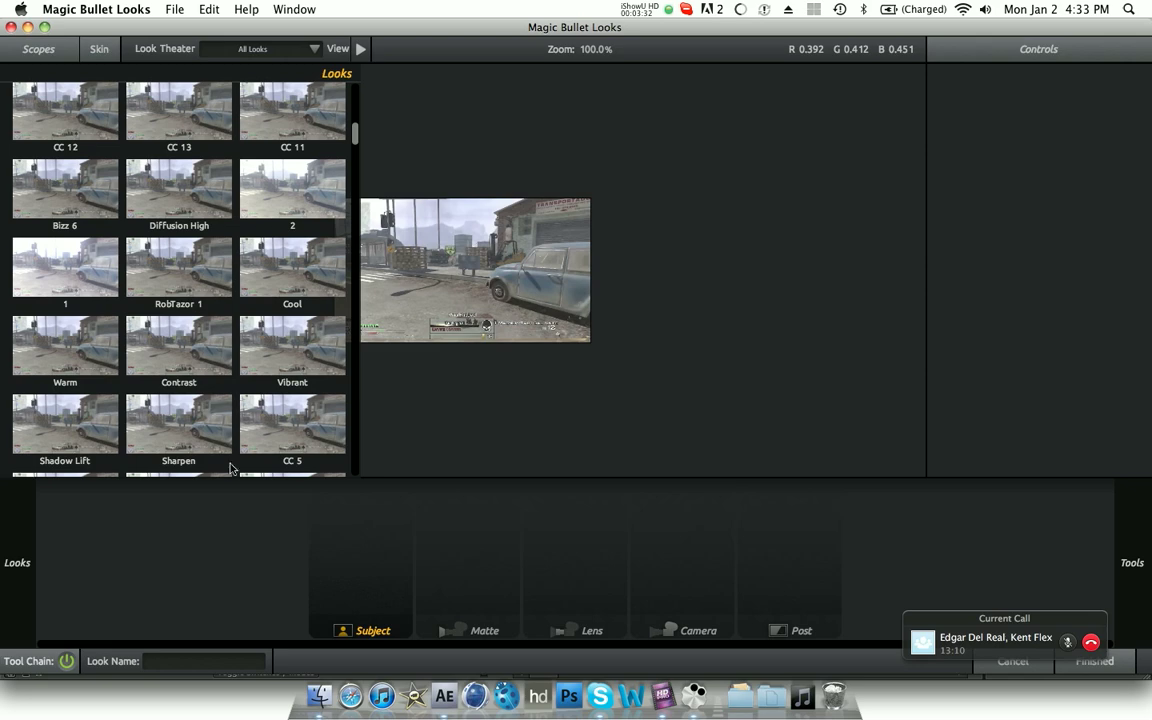
{"action": "left_click", "coordinate": [168, 289]}
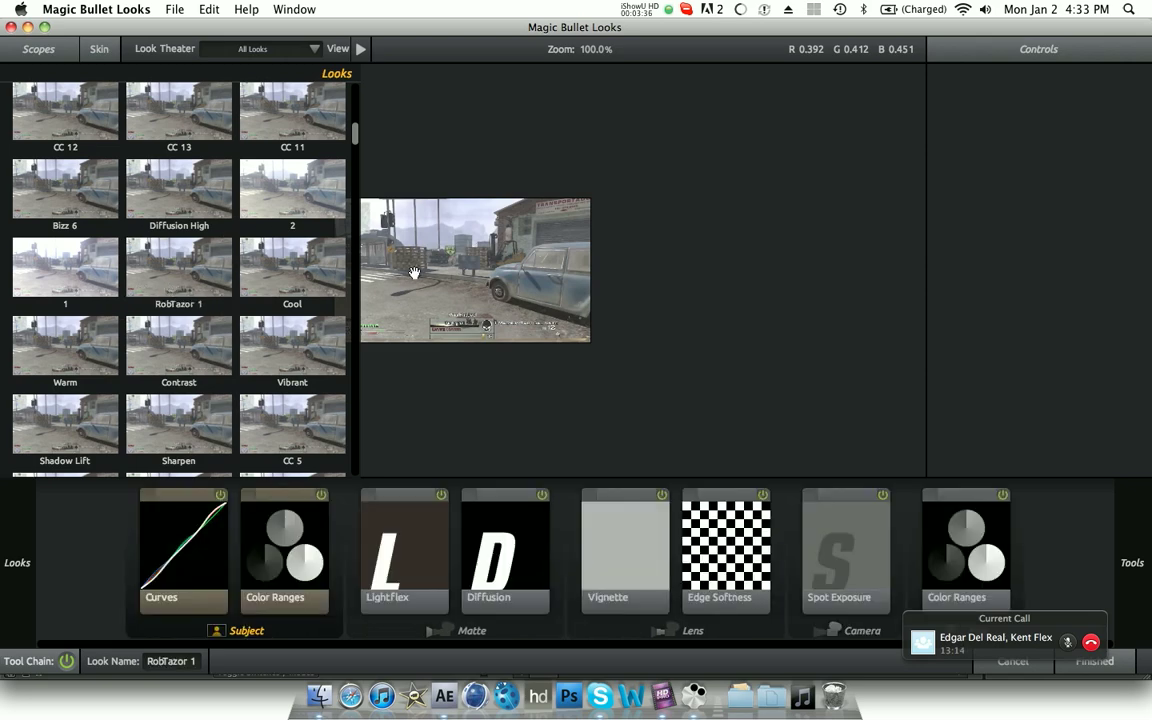
{"action": "mouse_move", "coordinate": [5, 218]}
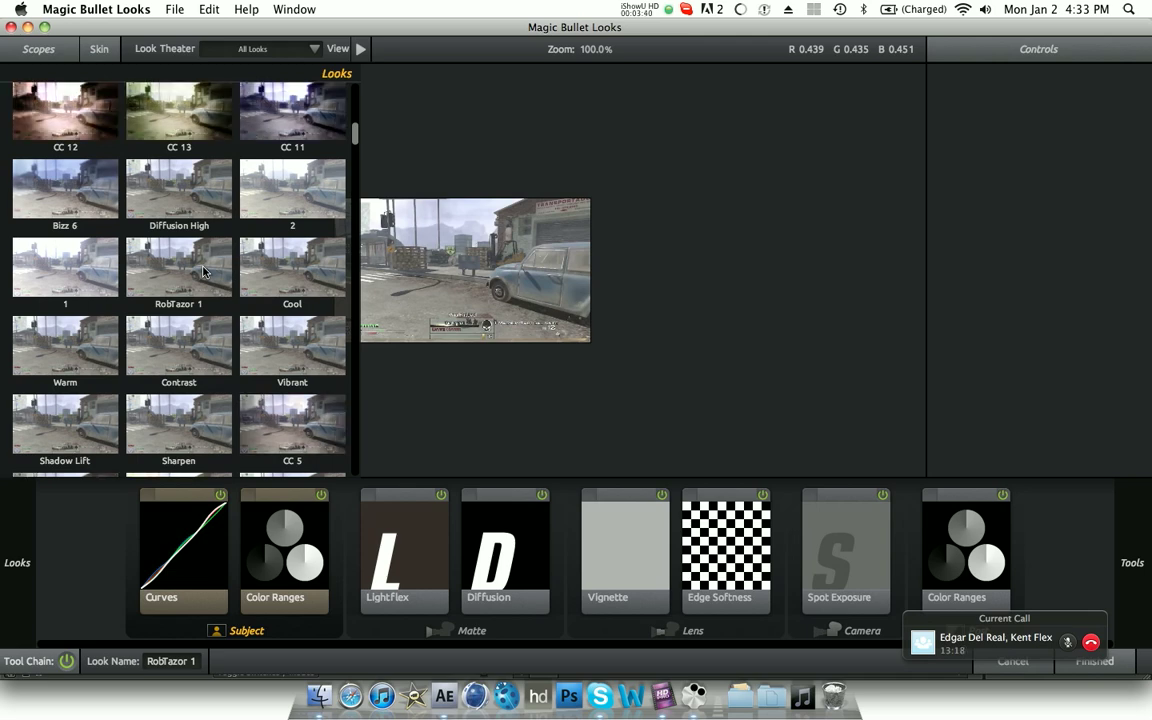
Step: Accept the RobTazor 1 grade, then preview the cut from 0:00:02:52 through 0:00:03:21
{"action": "left_click", "coordinate": [1095, 662]}
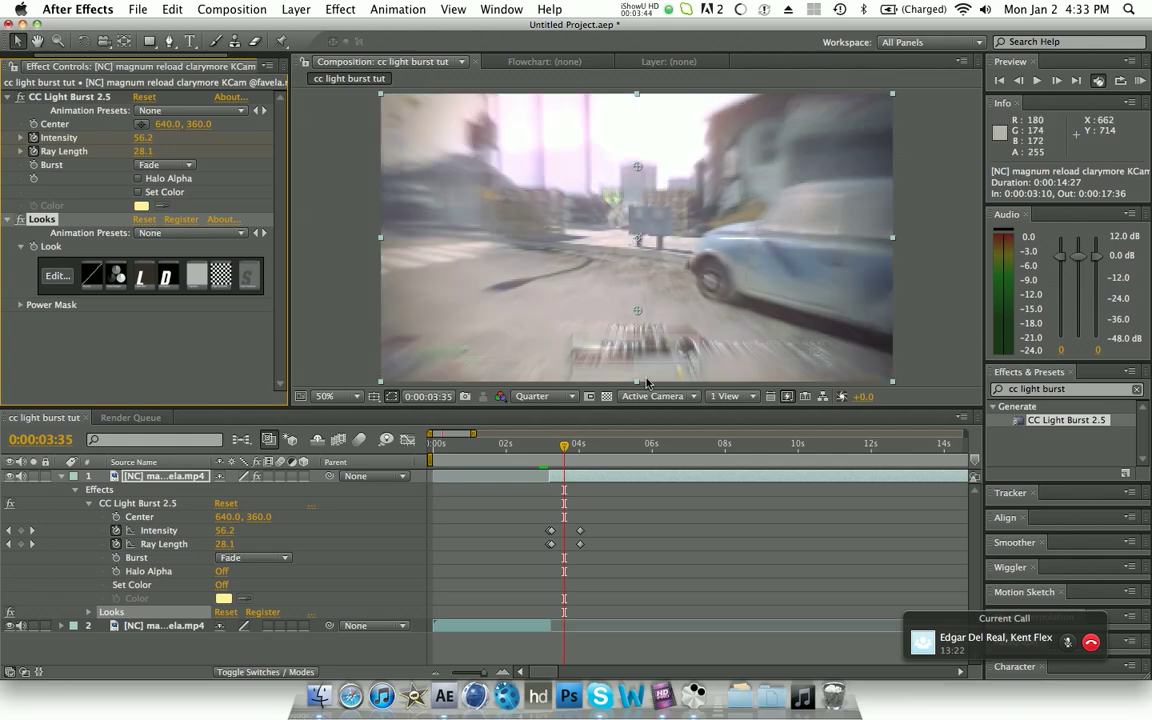
{"action": "left_click", "coordinate": [536, 459]}
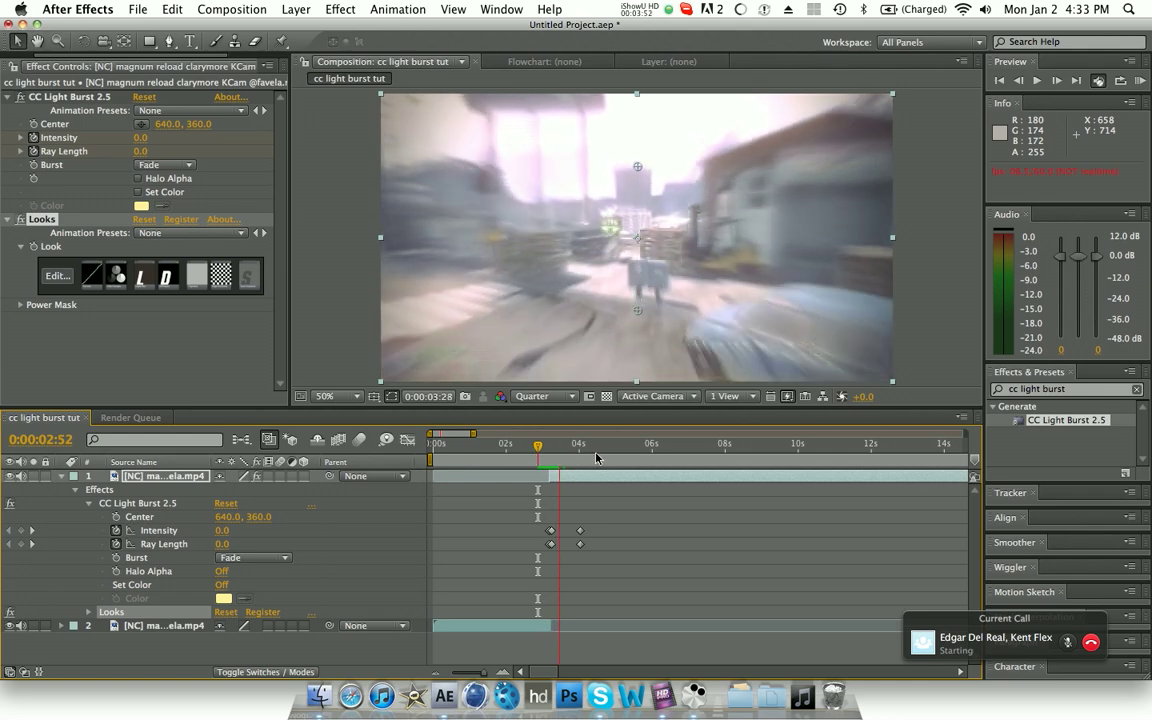
{"action": "key", "text": "space"}
{"action": "left_click", "coordinate": [549, 441]}
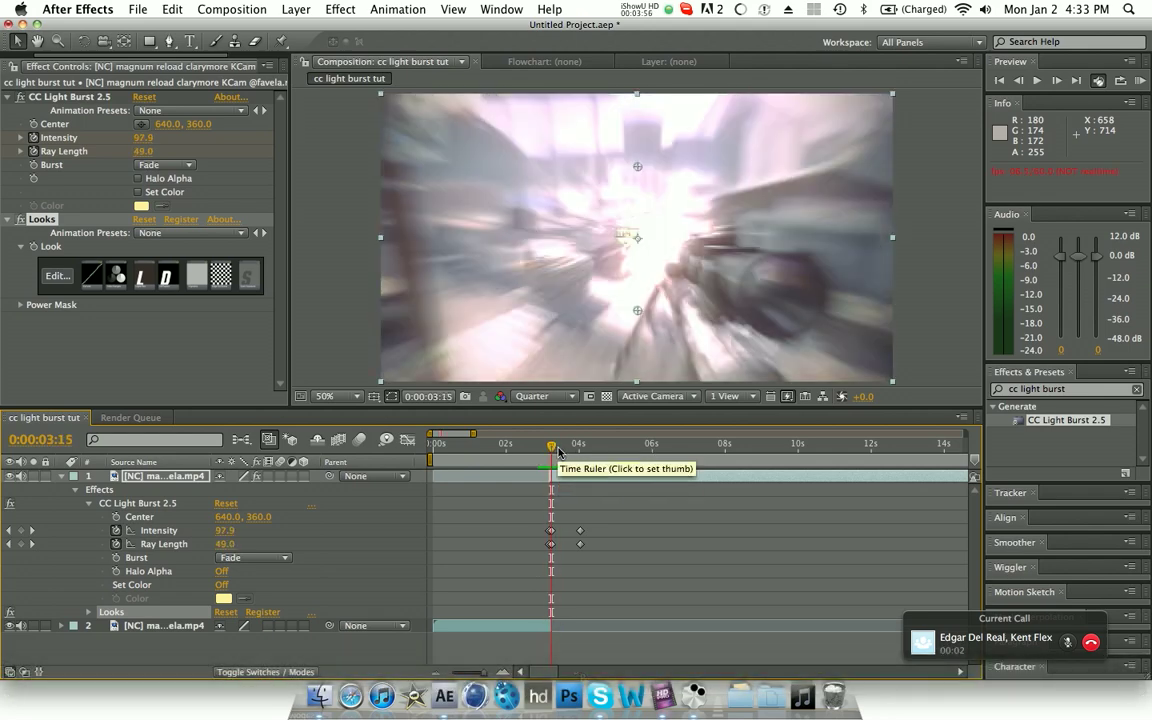
{"action": "left_click_drag", "start_coordinate": [557, 452], "coordinate": [562, 449]}
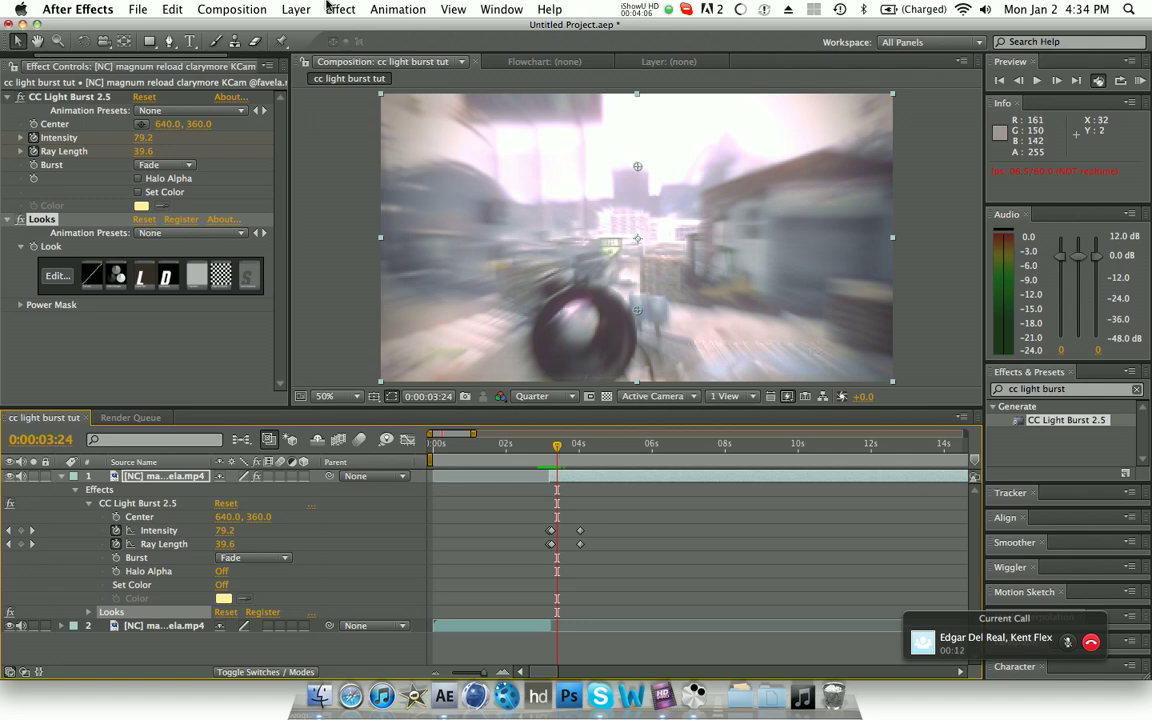
Step: Add a new adjustment layer above the clips
{"action": "left_click", "coordinate": [292, 10]}
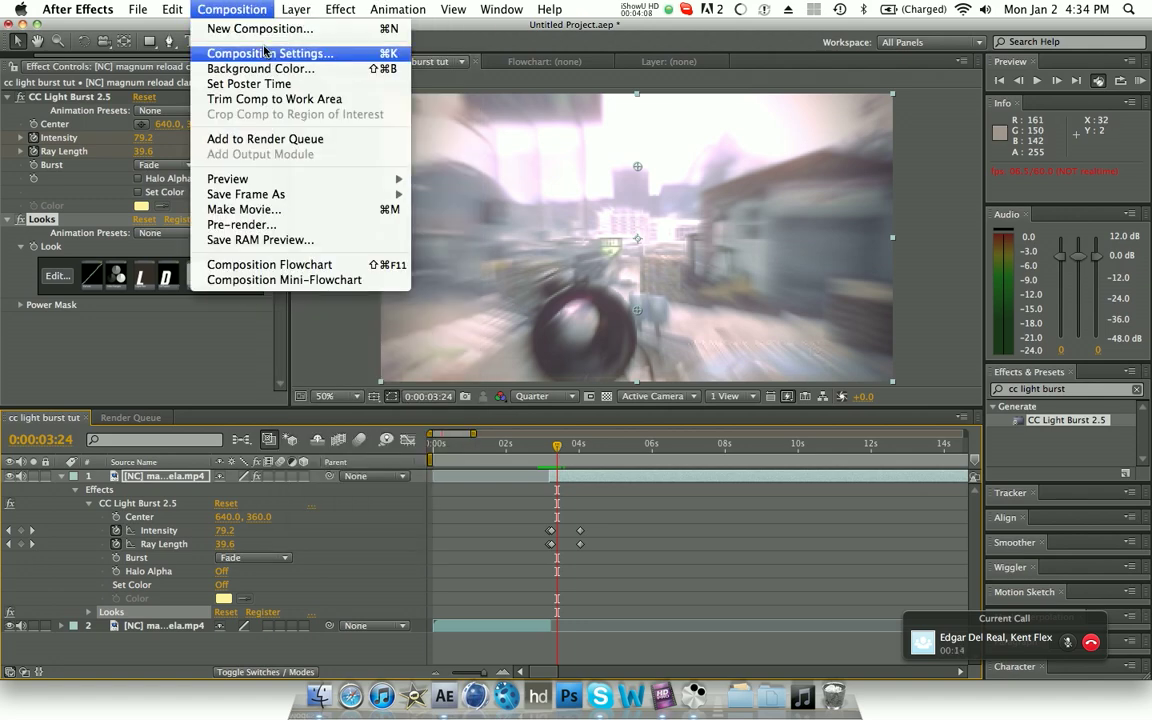
{"action": "mouse_move", "coordinate": [420, 28]}
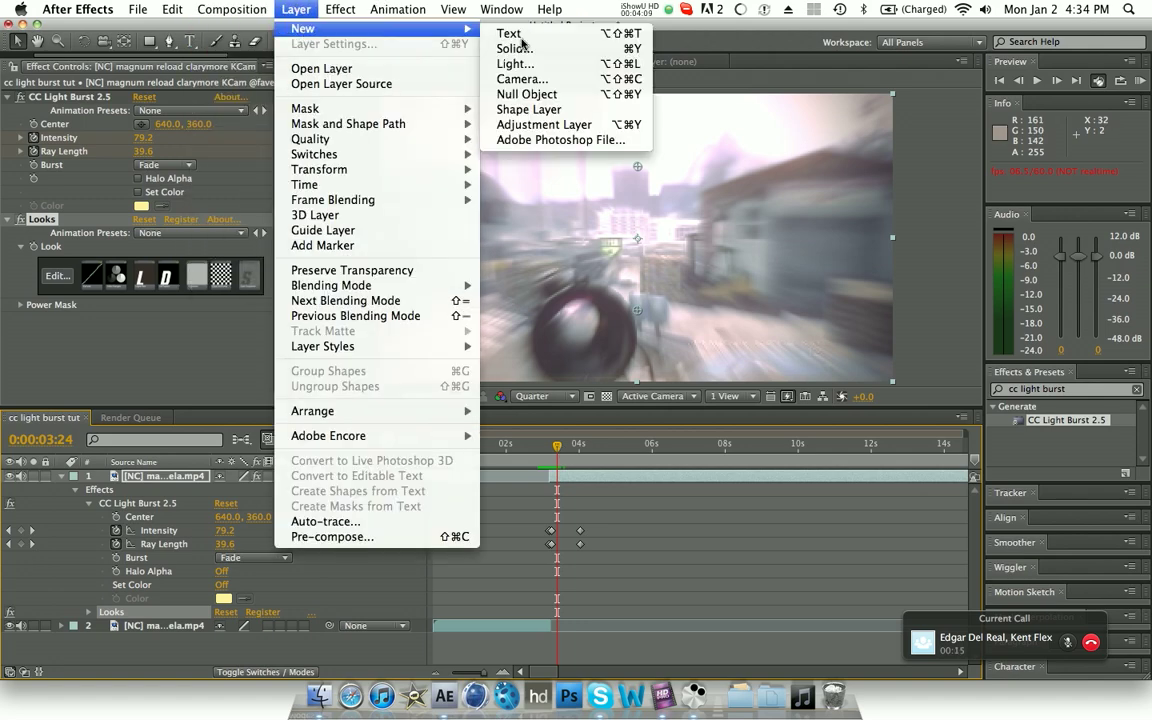
{"action": "left_click", "coordinate": [527, 124]}
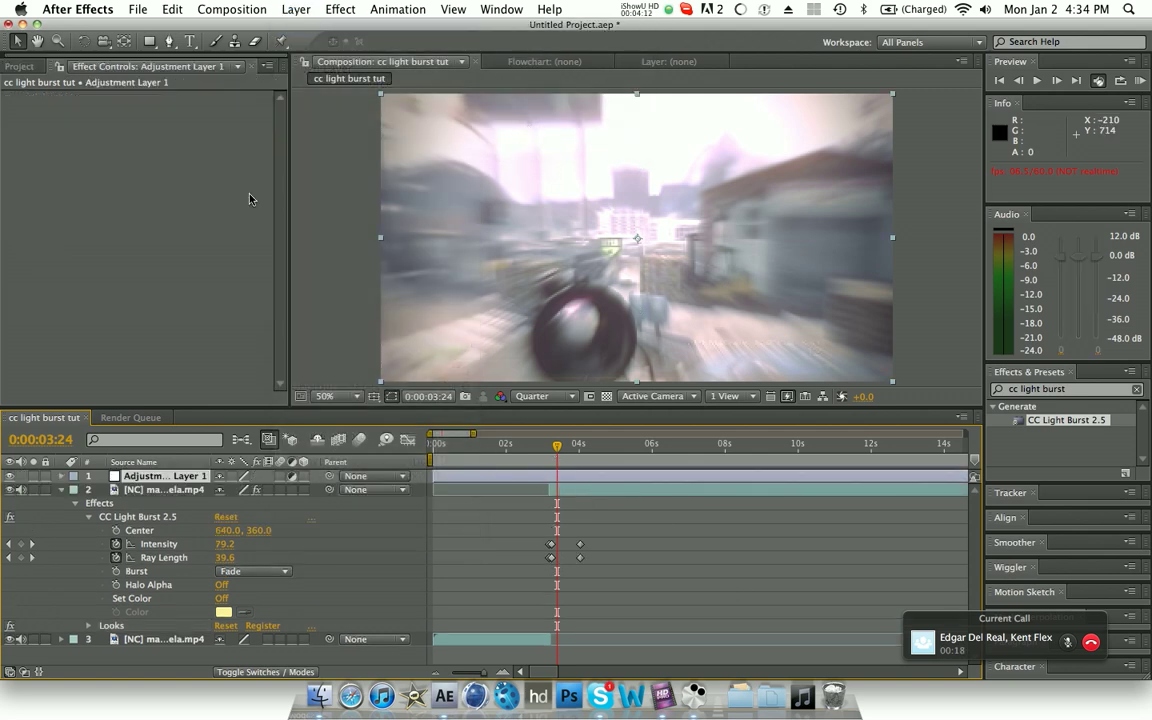
Step: Apply Sharpen to Adjustment Layer 1 with a Sharpen Amount of 13
{"action": "left_click", "coordinate": [296, 9]}
{"action": "mouse_move", "coordinate": [381, 8]}
{"action": "mouse_move", "coordinate": [340, 9]}
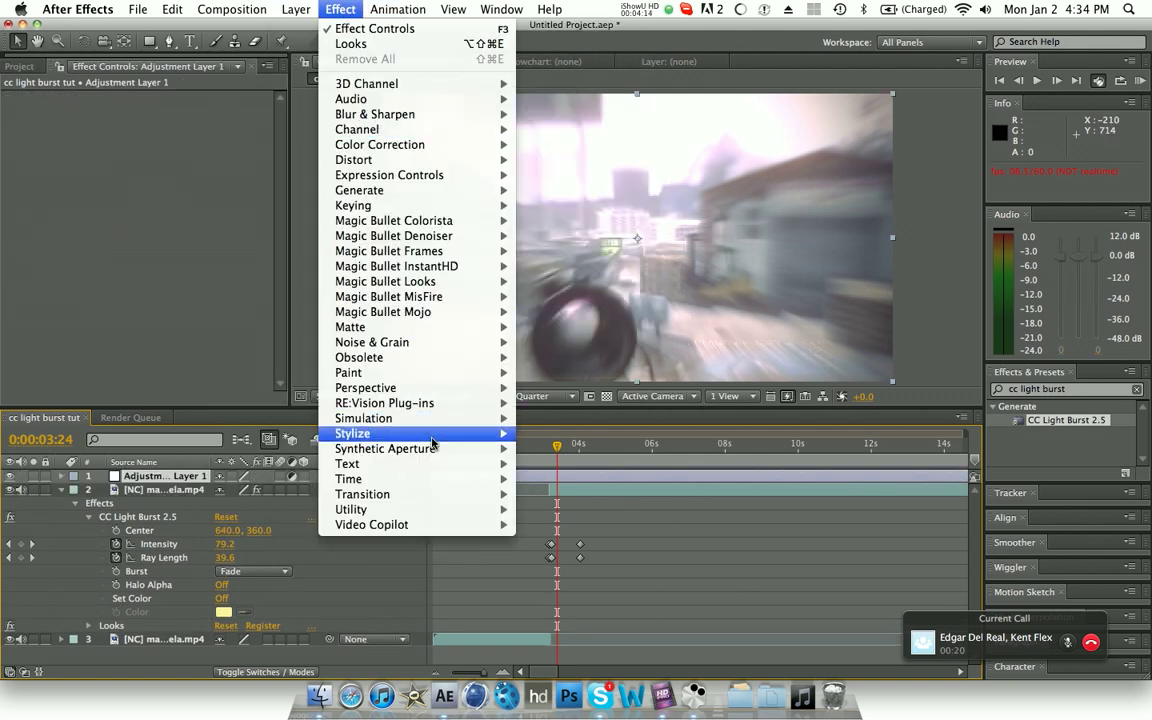
{"action": "mouse_move", "coordinate": [420, 433]}
{"action": "left_click", "coordinate": [1077, 391]}
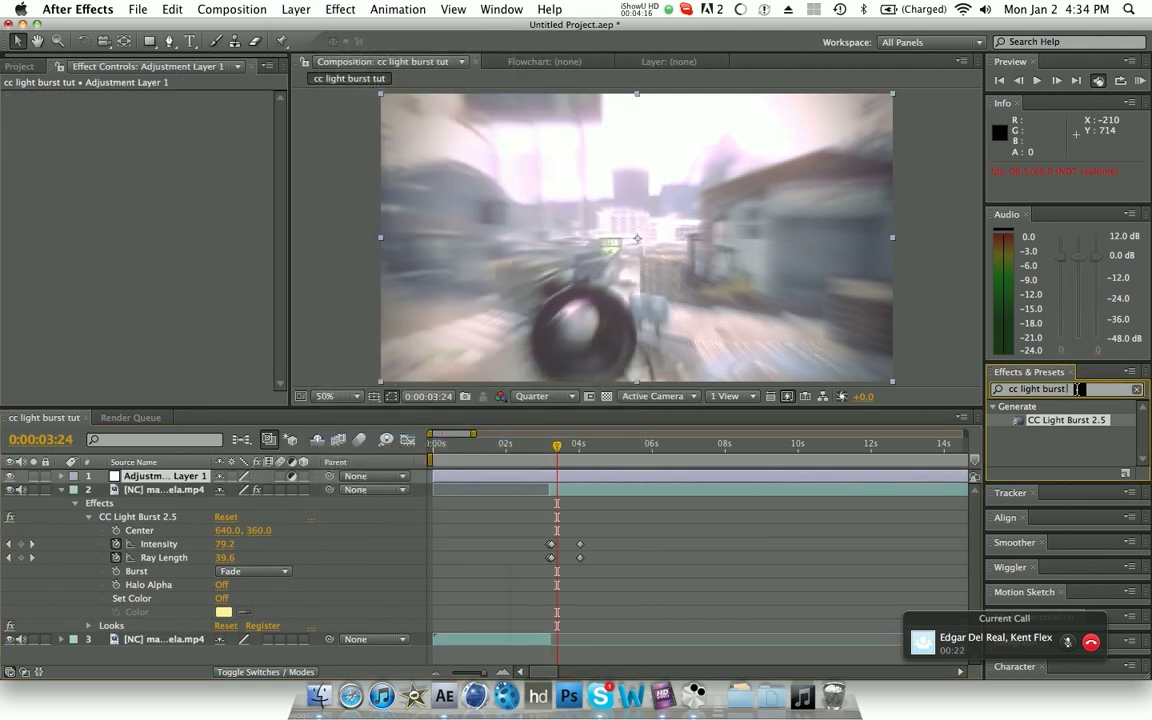
{"action": "type", "text": "sharpen"}
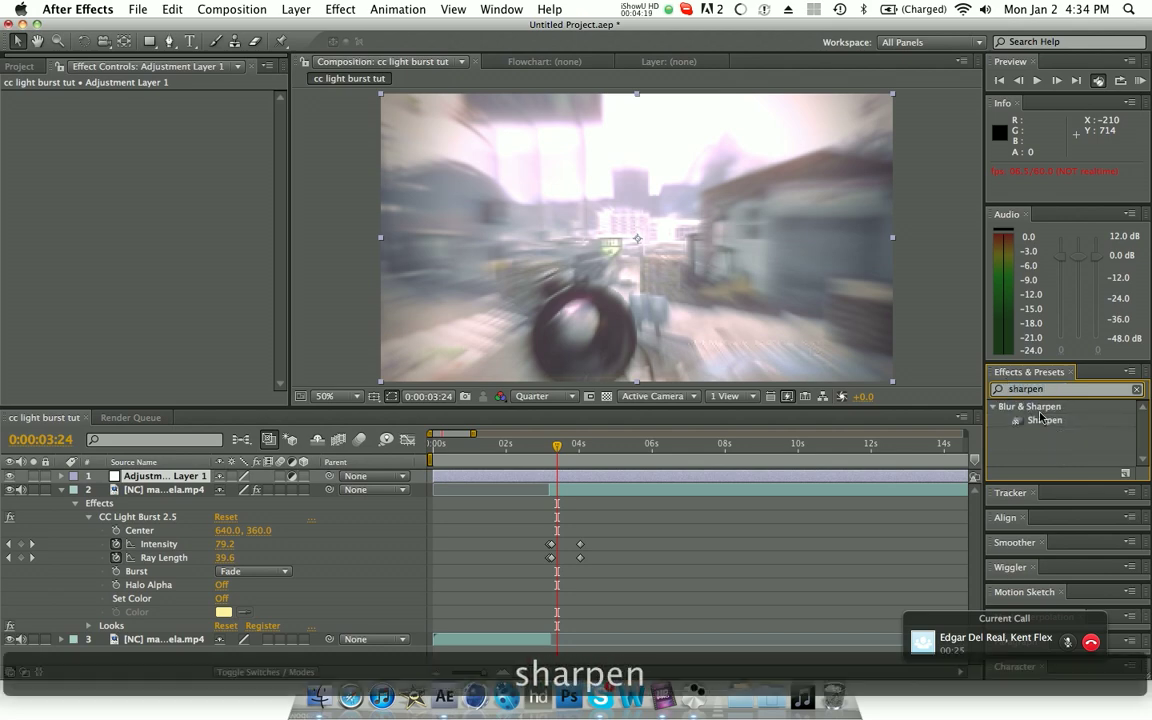
{"action": "left_click_drag", "start_coordinate": [1040, 418], "coordinate": [784, 484]}
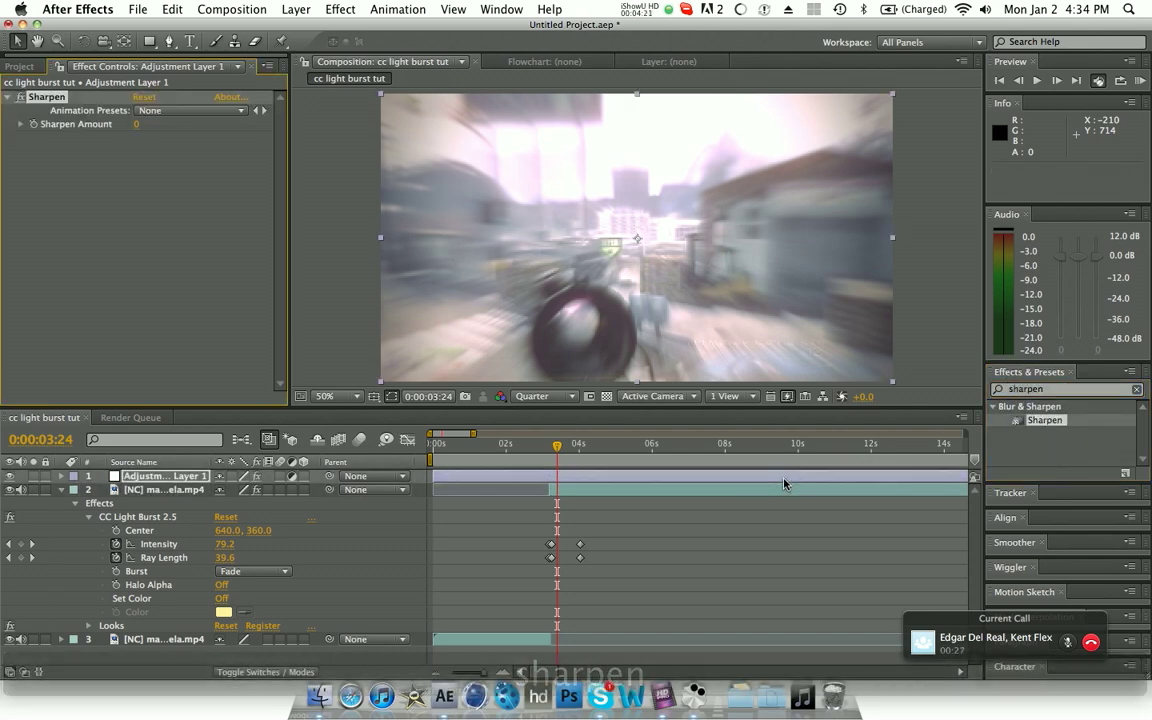
{"action": "left_click", "coordinate": [138, 124]}
{"action": "type", "text": "13"}
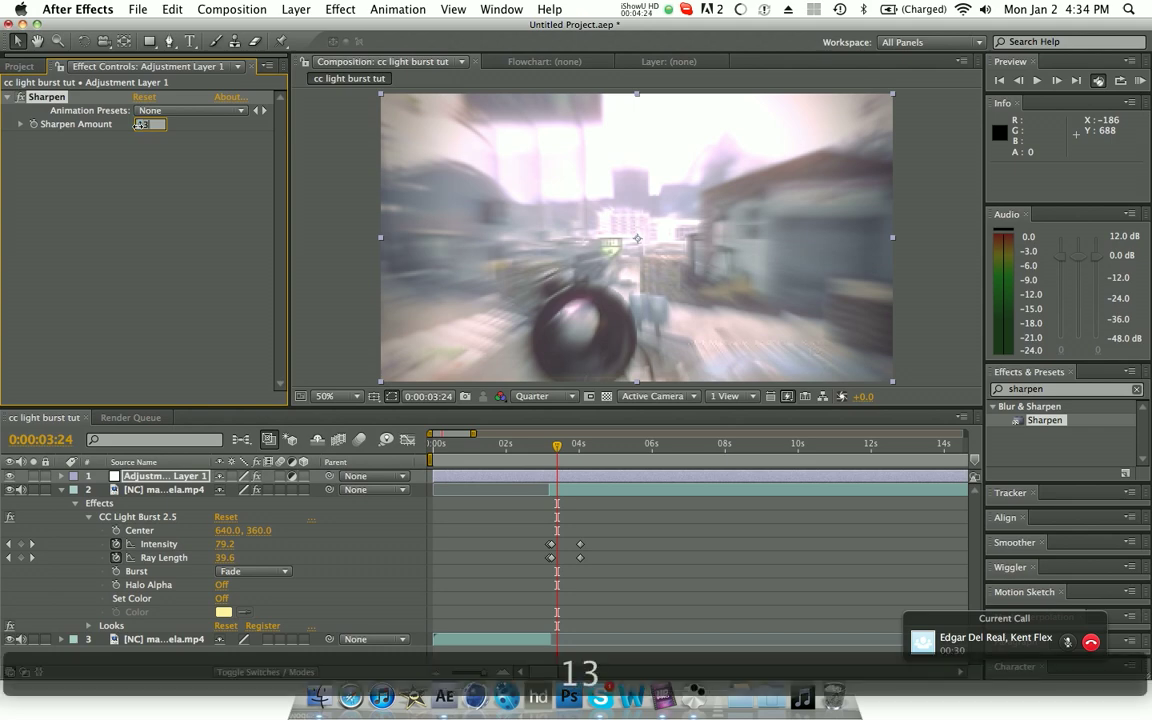